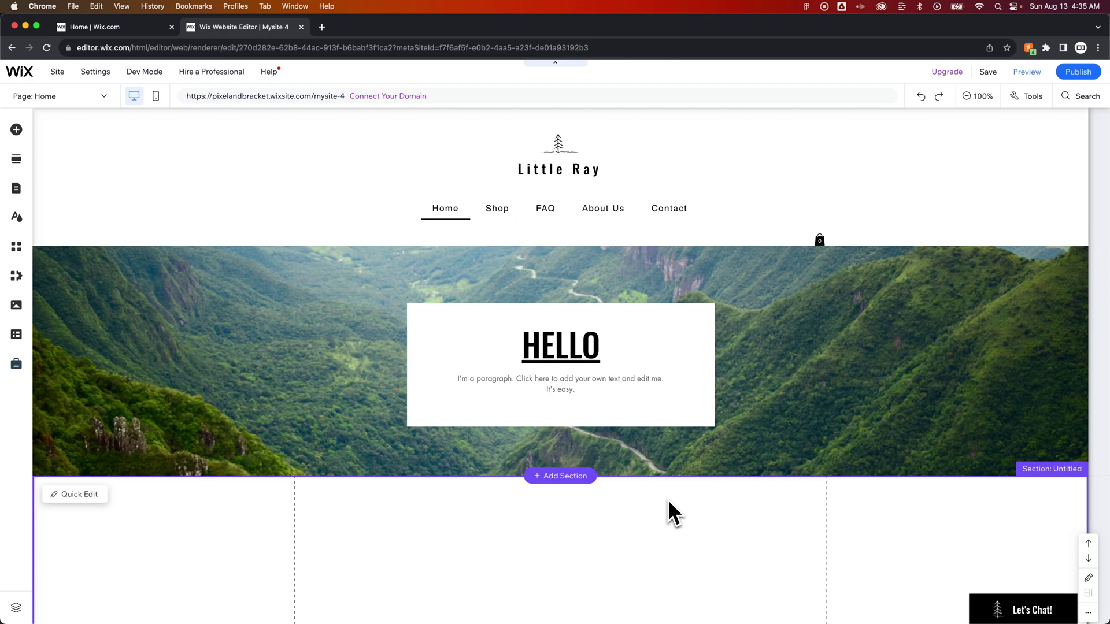
Scroll down to the empty Untitled section below the mountain banner and select it.
{"action": "scroll", "coordinate": [668, 499], "scroll_direction": "down", "scroll_amount": 5}
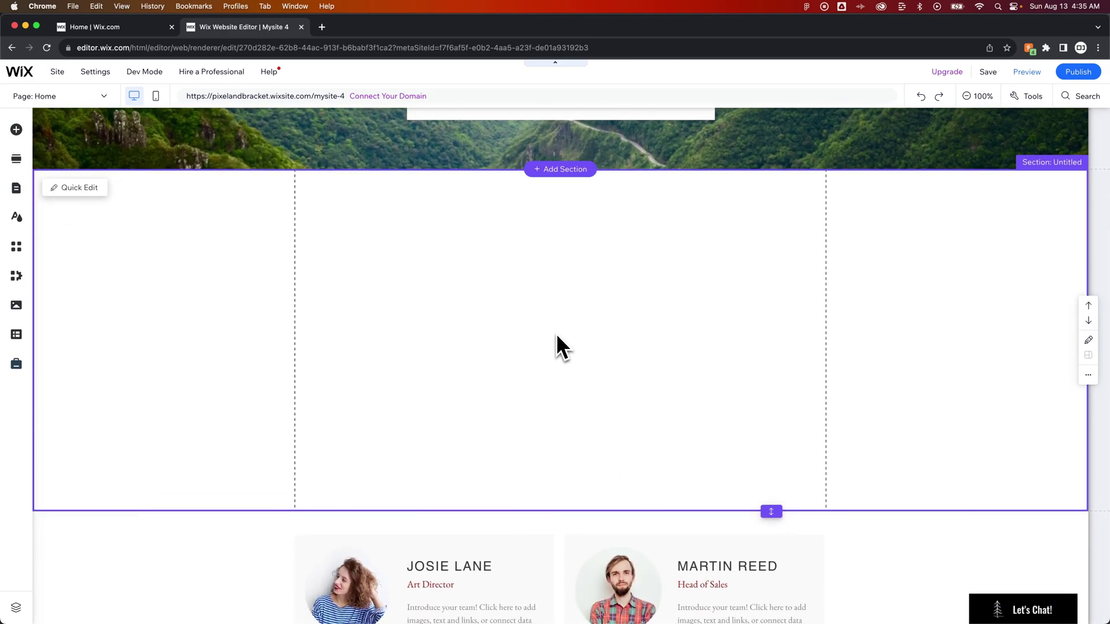
{"action": "left_click", "coordinate": [557, 337]}
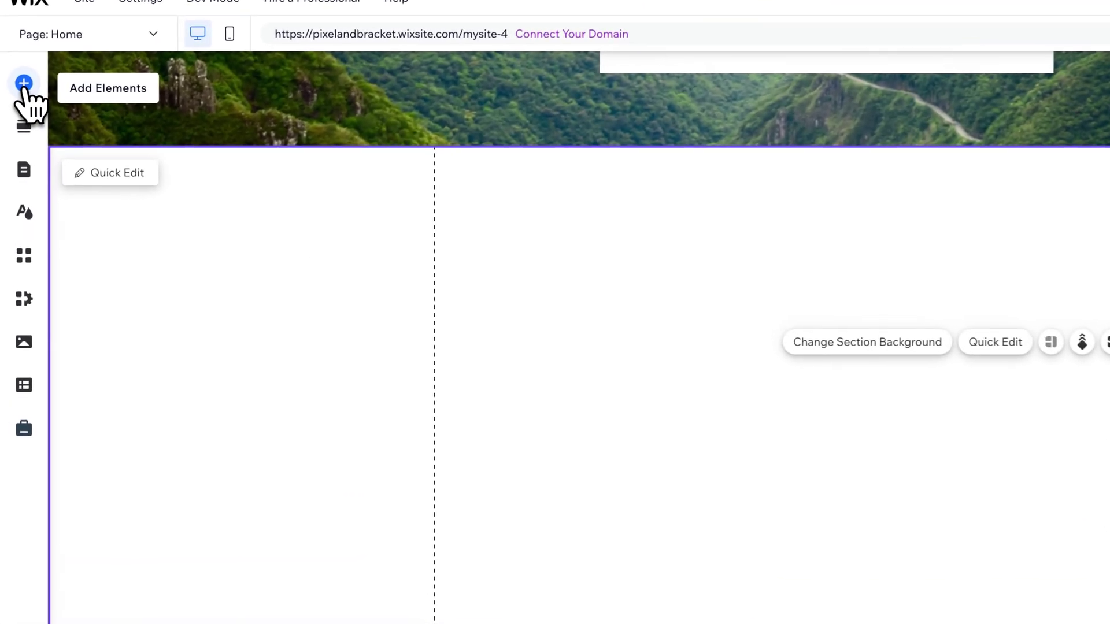
Add the Adam Caar design from Box > Hover Boxes into the empty Untitled section.
{"action": "left_click", "coordinate": [16, 129]}
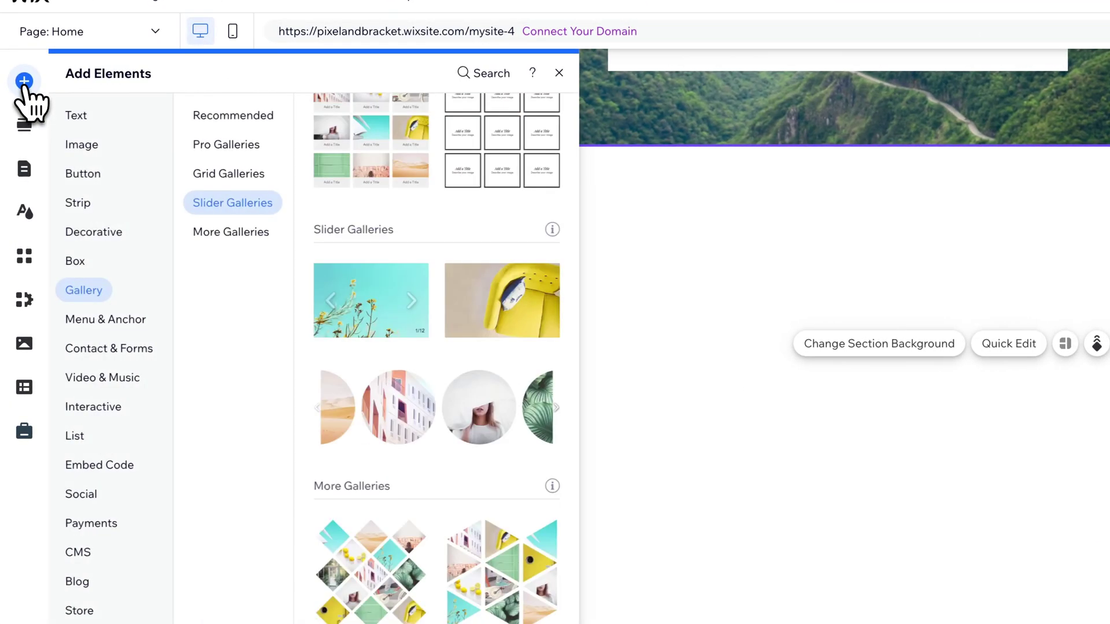
{"action": "left_click", "coordinate": [104, 149]}
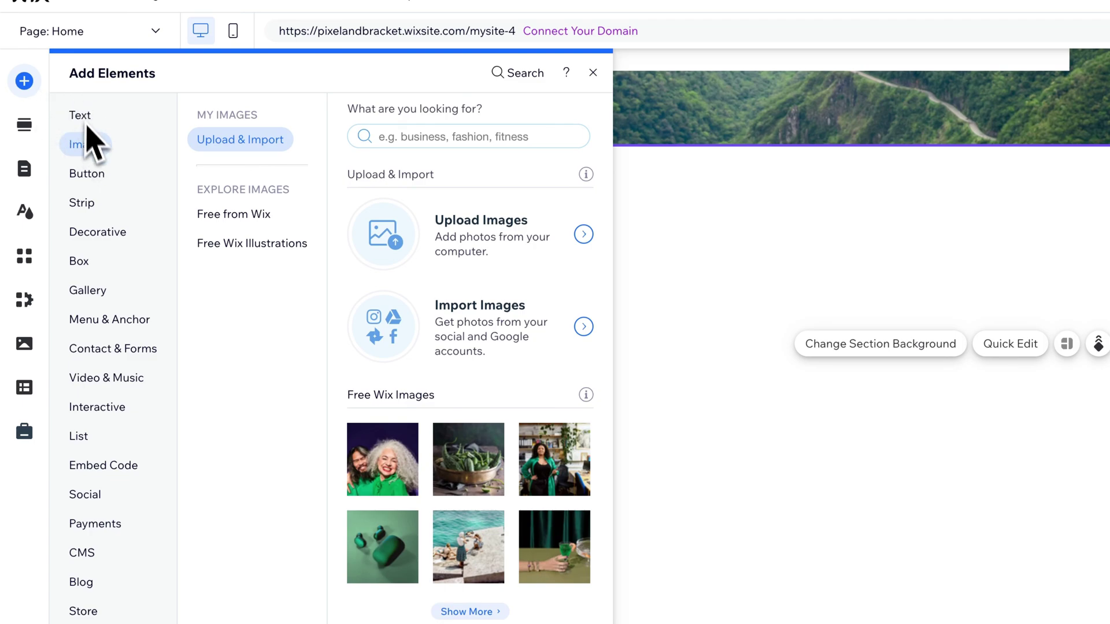
{"action": "left_click", "coordinate": [91, 172]}
{"action": "left_click", "coordinate": [90, 261]}
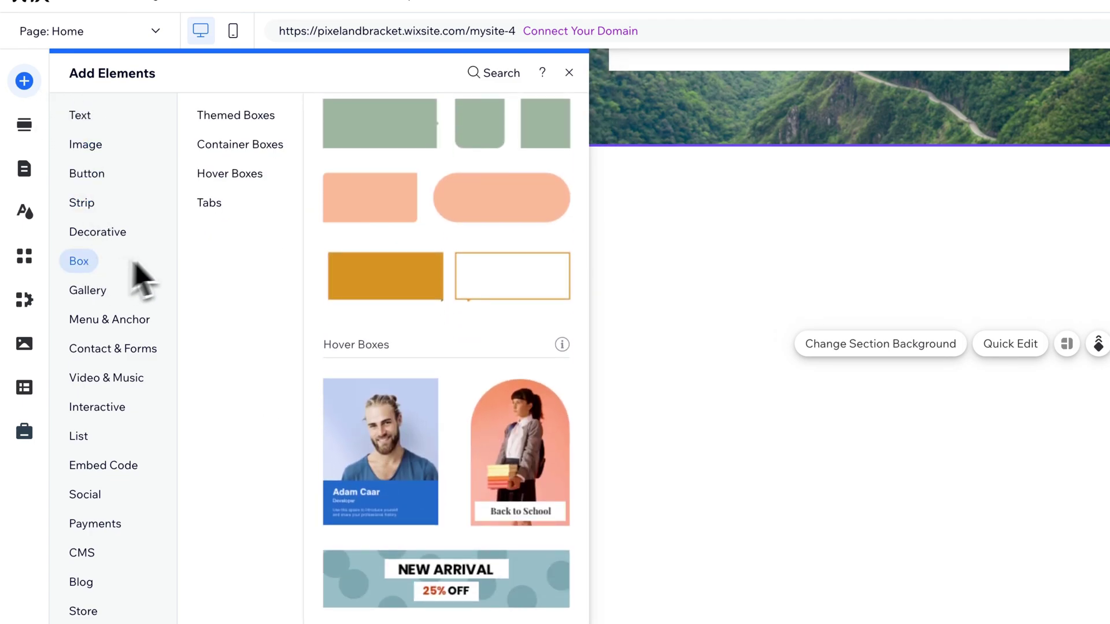
{"action": "left_click", "coordinate": [243, 181]}
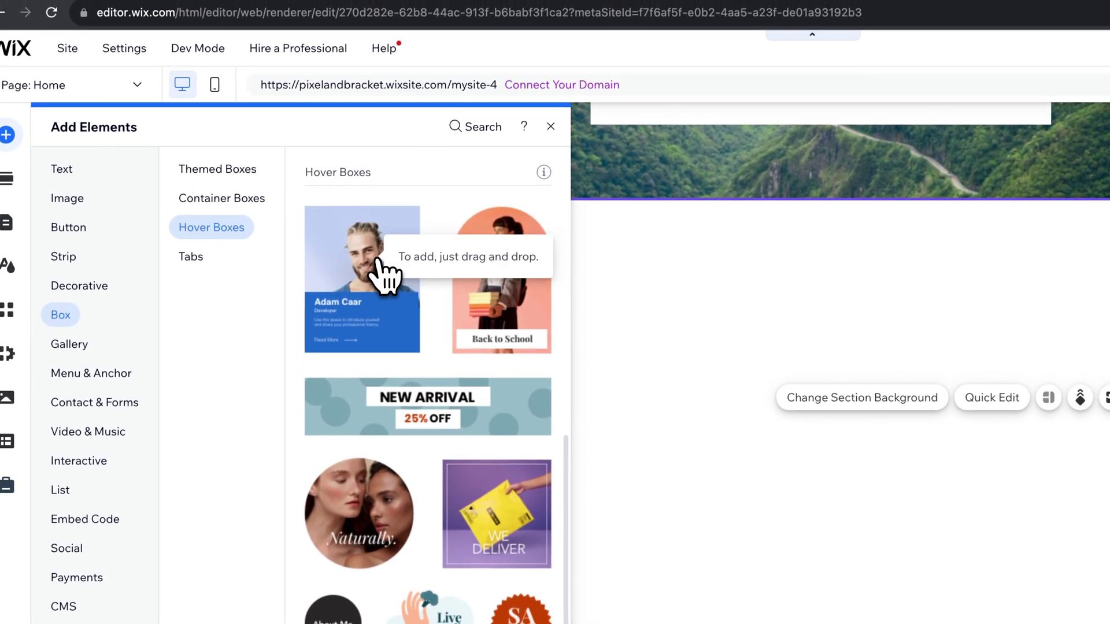
{"action": "left_click", "coordinate": [378, 261]}
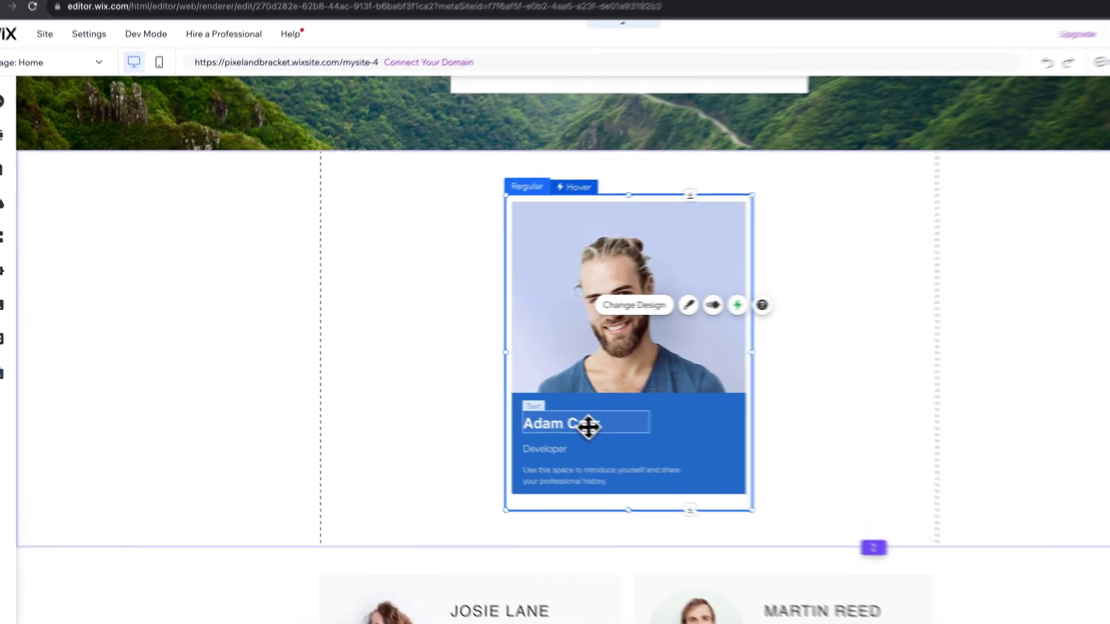
Delete the Adam Caar name, Developer title, description paragraph and blue background panel from the card.
{"action": "left_click", "coordinate": [569, 405]}
{"action": "key", "text": "Delete"}
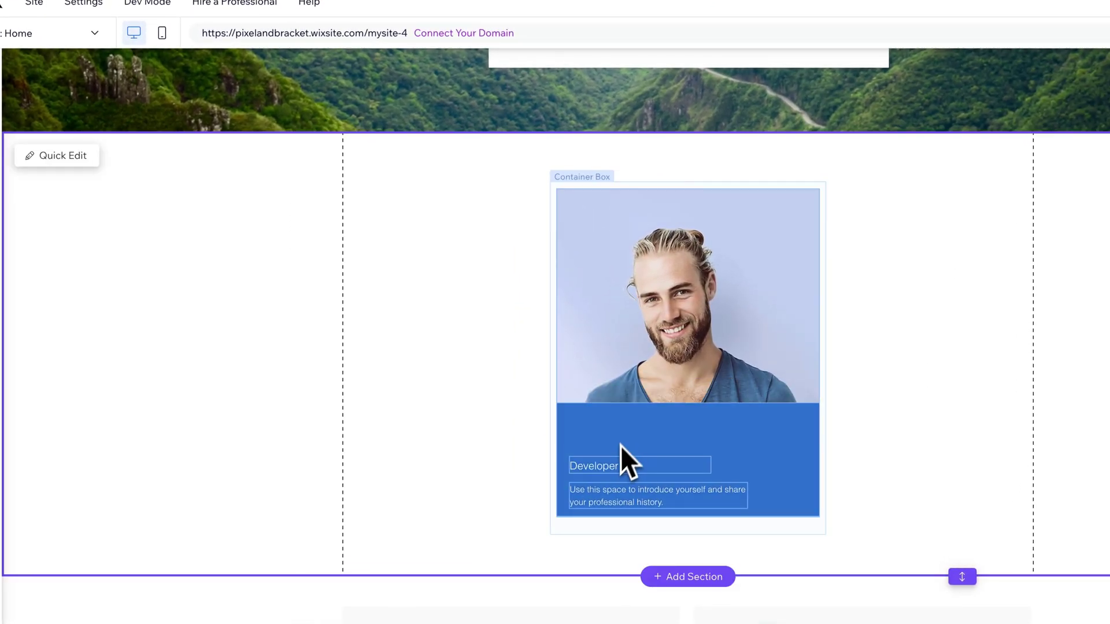
{"action": "left_click", "coordinate": [602, 466]}
{"action": "left_click", "coordinate": [605, 472]}
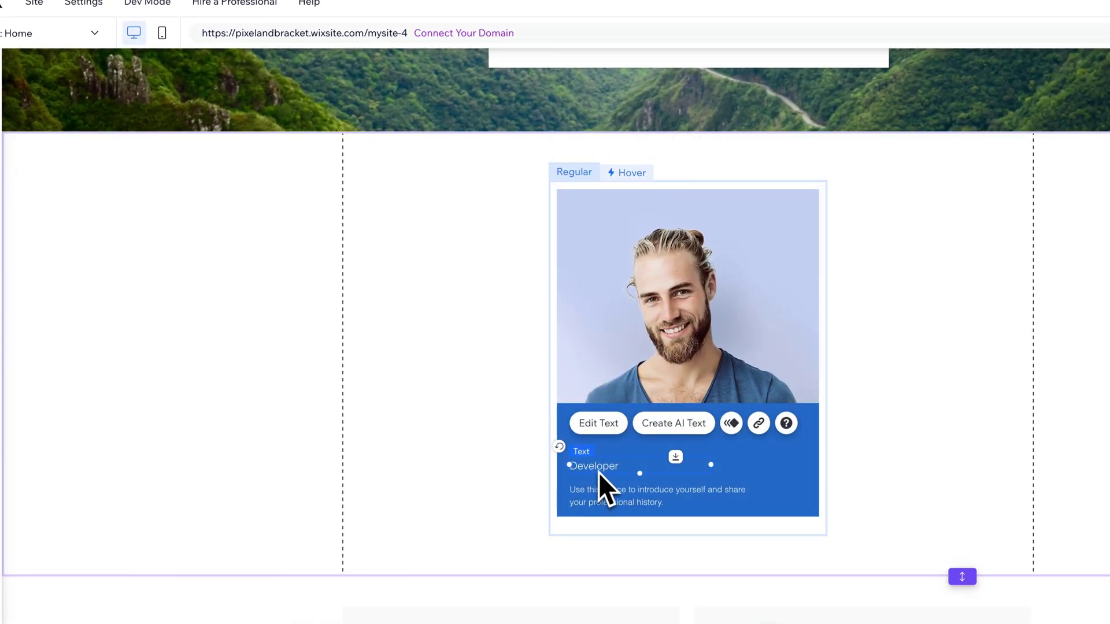
{"action": "key", "text": "Delete"}
{"action": "left_click", "coordinate": [610, 492]}
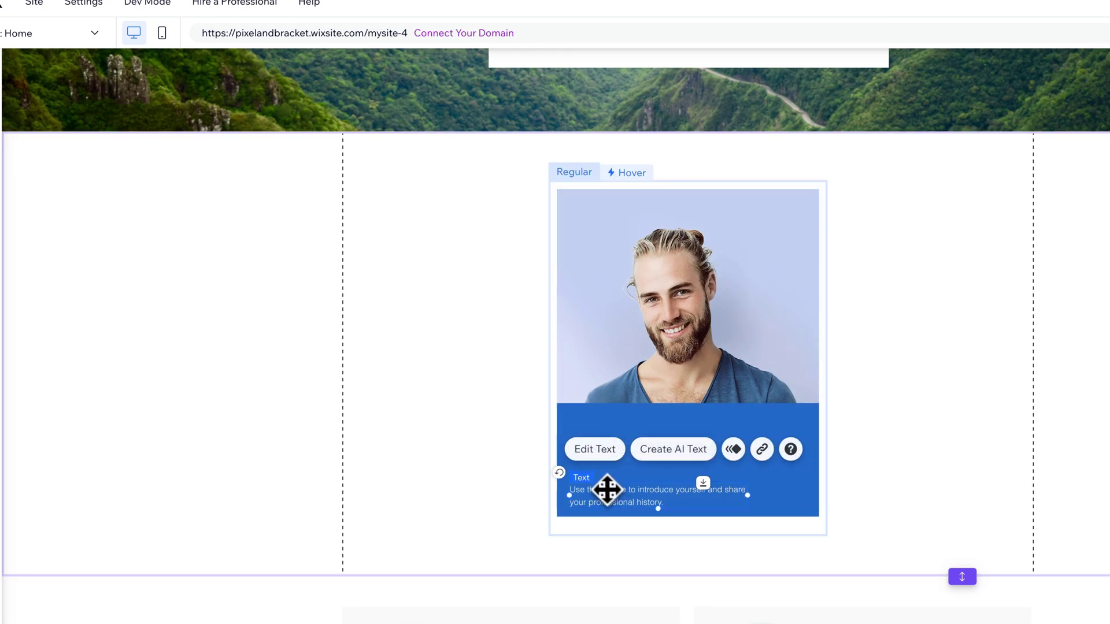
{"action": "key", "text": "Delete"}
{"action": "left_click", "coordinate": [619, 421]}
{"action": "left_click", "coordinate": [626, 433]}
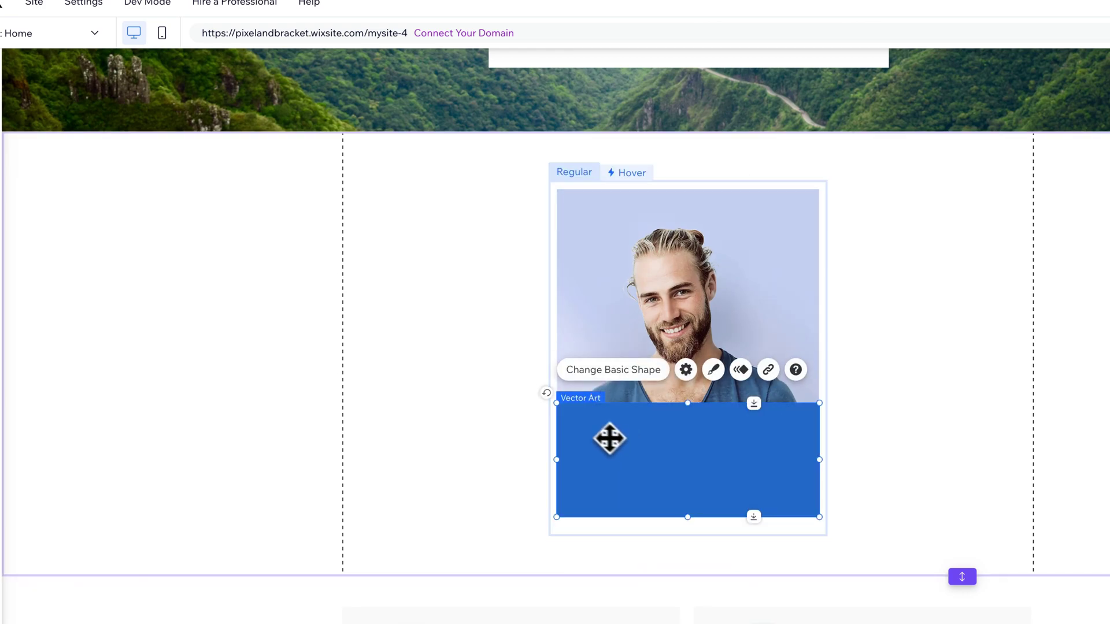
{"action": "key", "text": "Delete"}
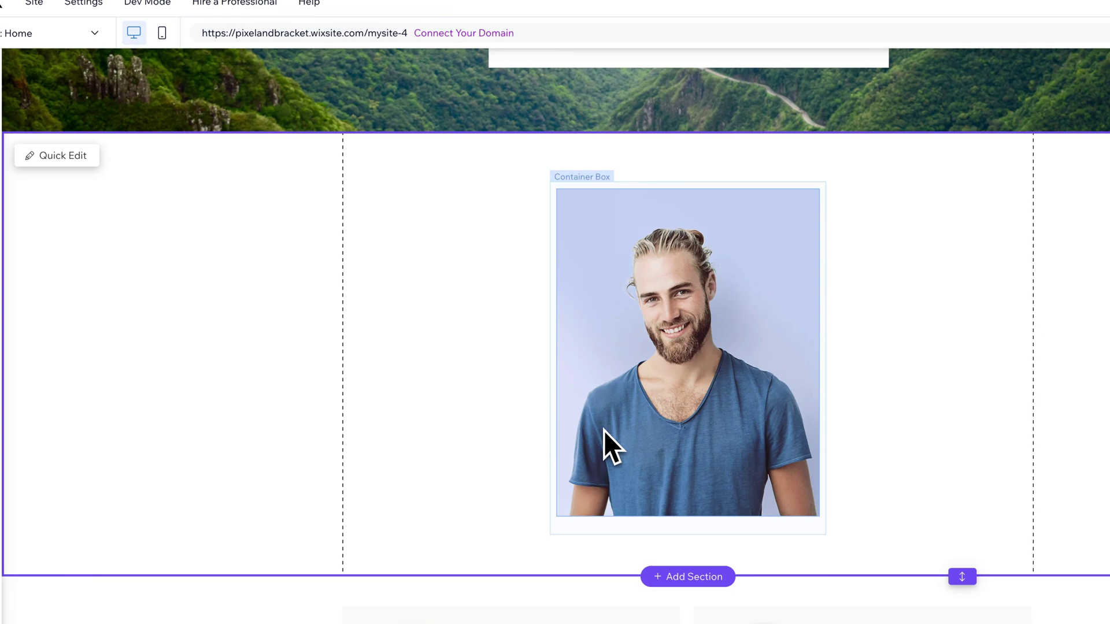
Inspect the hover box's Hover state and its Read More button, then return to Regular.
{"action": "left_click", "coordinate": [610, 210]}
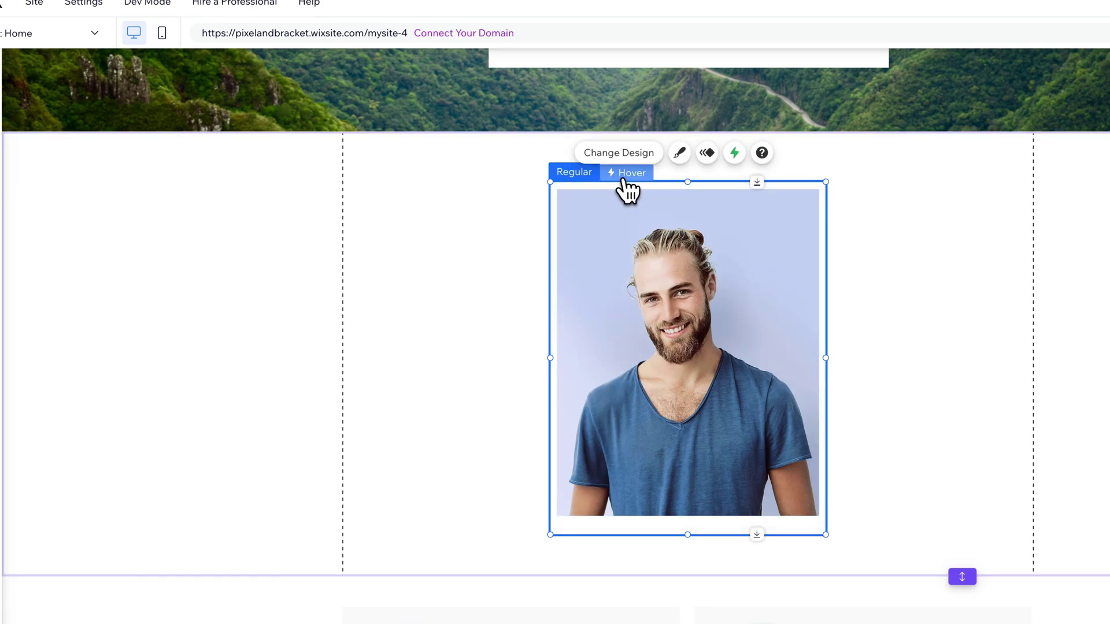
{"action": "left_click", "coordinate": [627, 174]}
{"action": "left_click", "coordinate": [606, 502]}
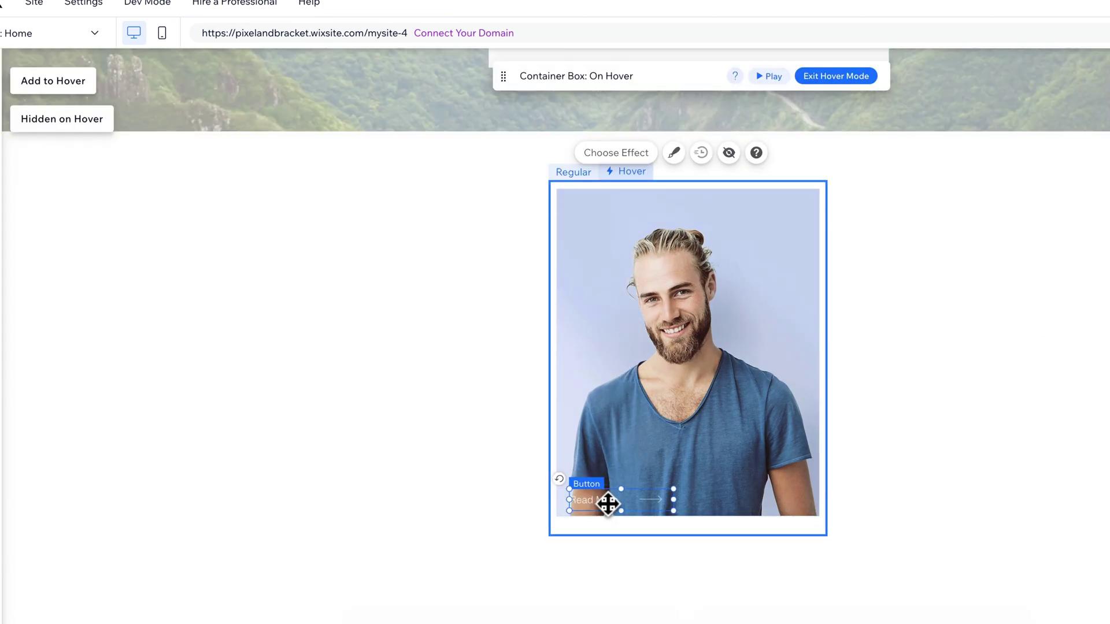
{"action": "left_click", "coordinate": [613, 502]}
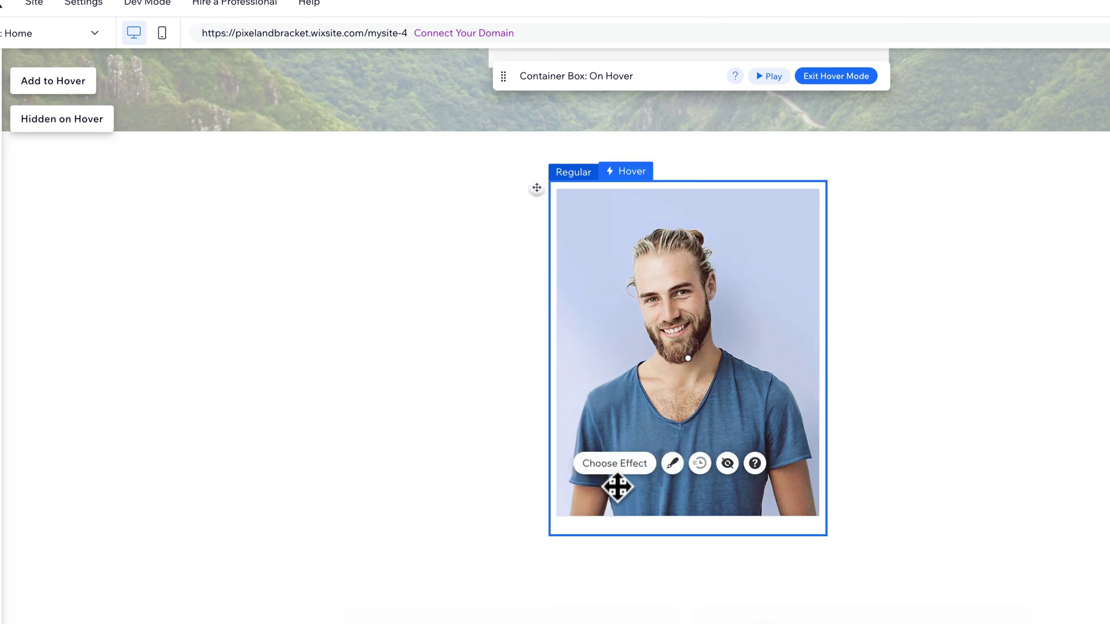
{"action": "left_click", "coordinate": [581, 182]}
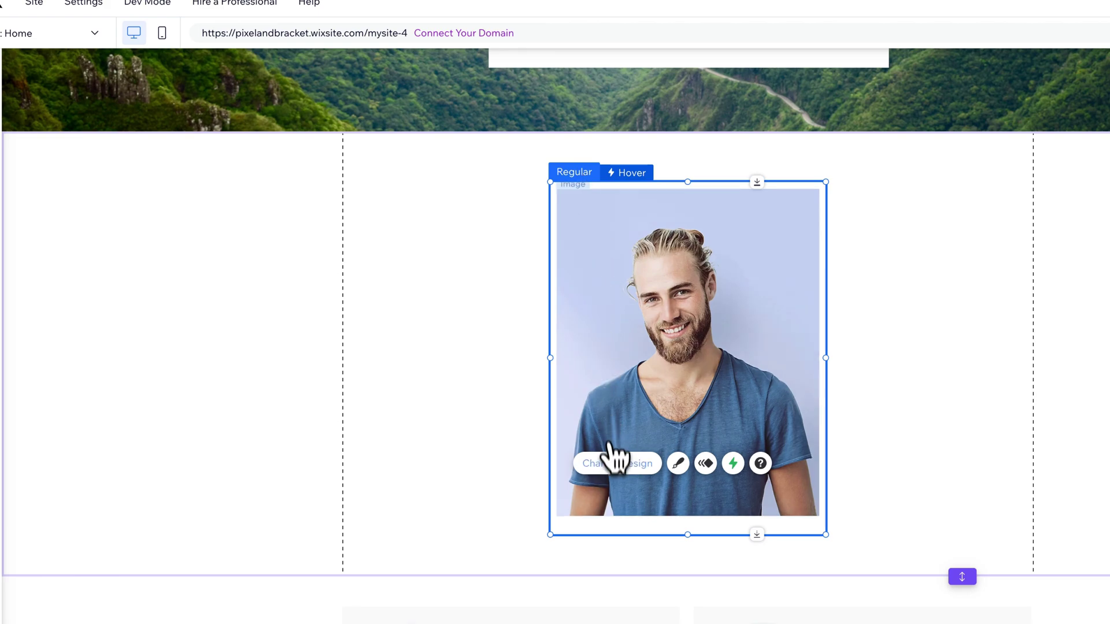
{"action": "left_click", "coordinate": [617, 471]}
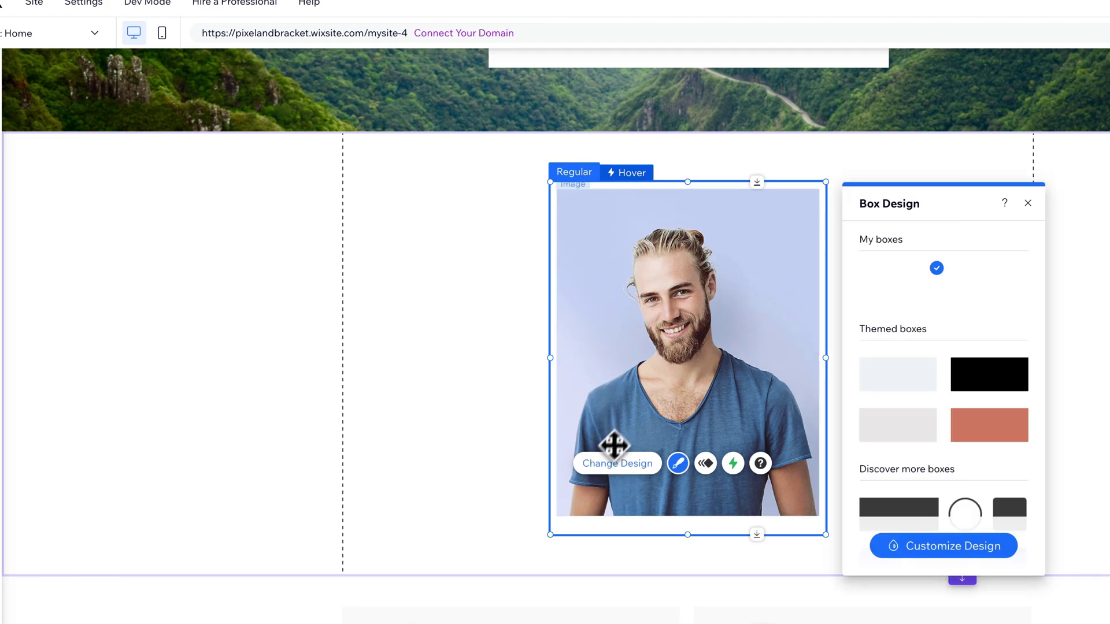
{"action": "left_click", "coordinate": [647, 355]}
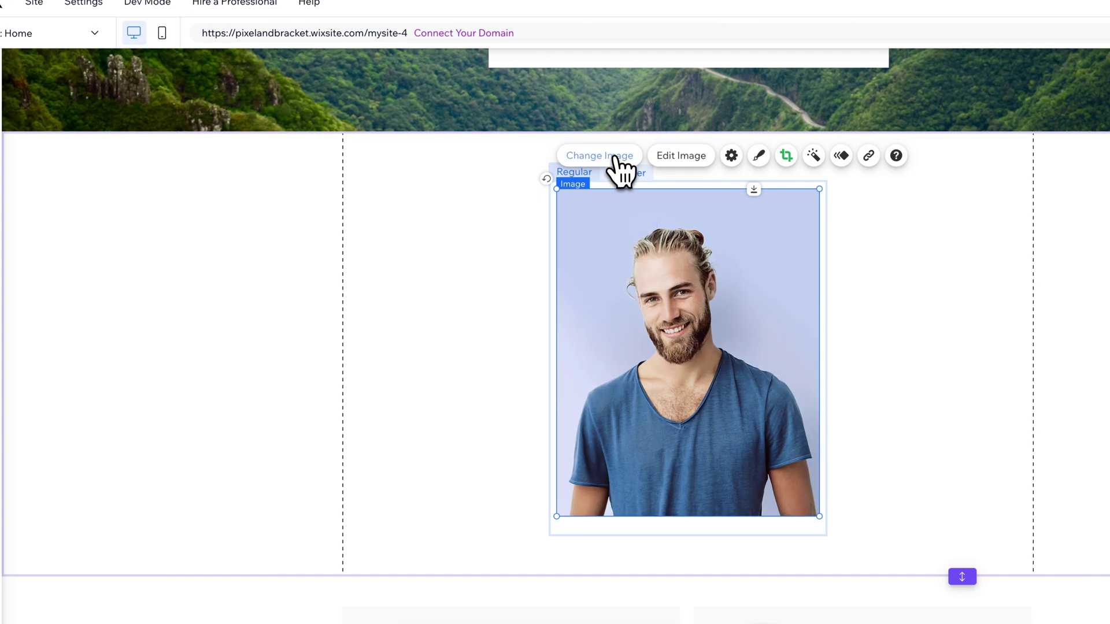
{"action": "left_click", "coordinate": [618, 157]}
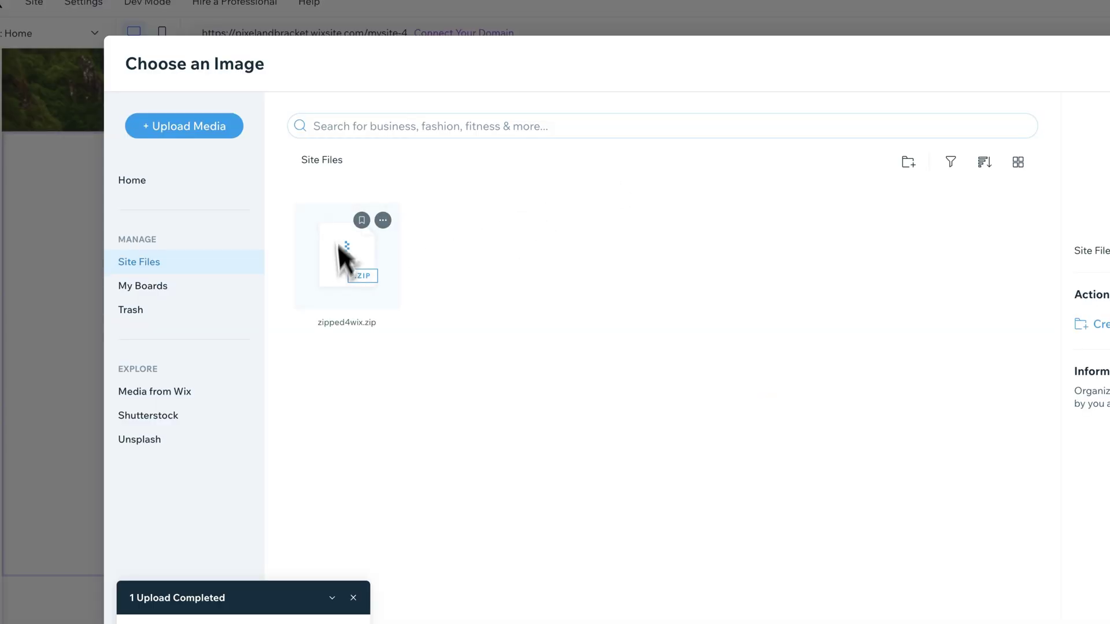
{"action": "left_click", "coordinate": [185, 393]}
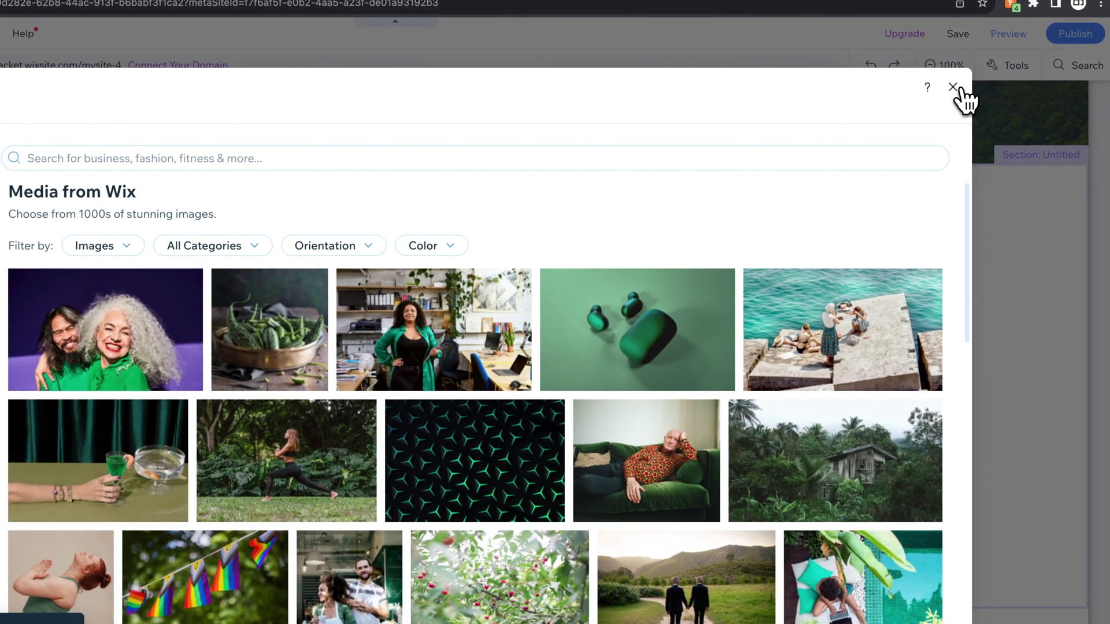
{"action": "left_click", "coordinate": [954, 88]}
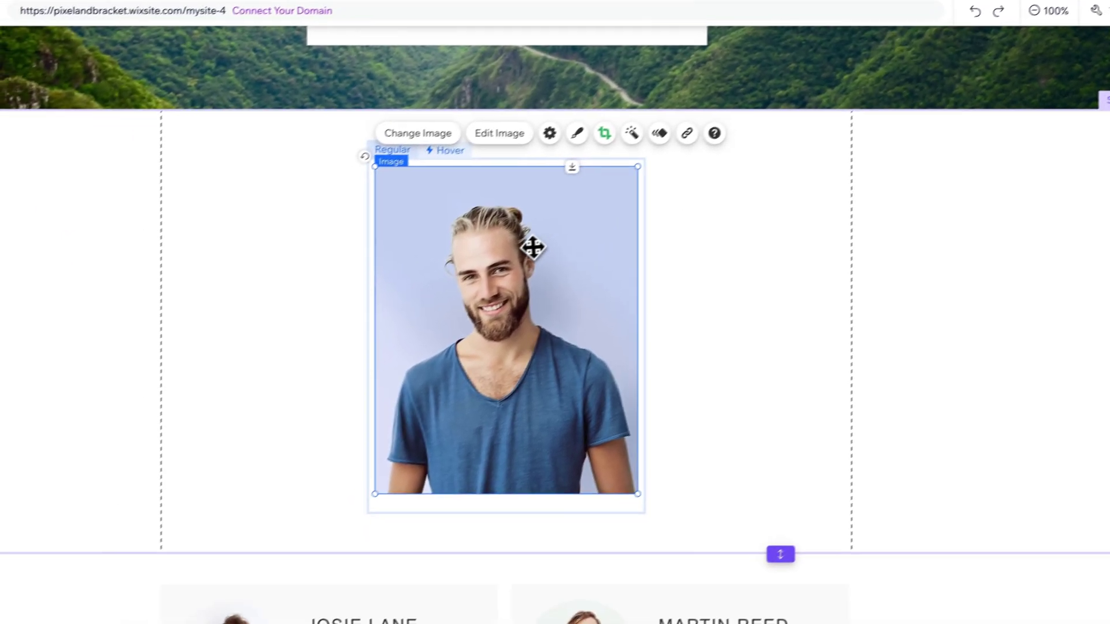
Resize the hover box container to about 372 × 464 so it hugs the portrait.
{"action": "left_click", "coordinate": [320, 260]}
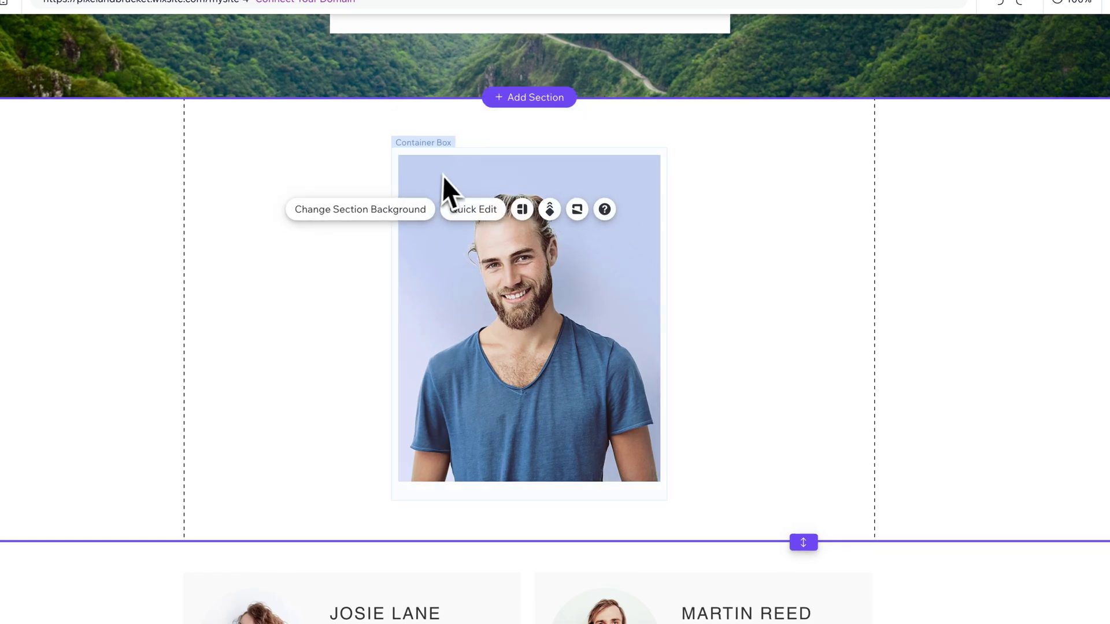
{"action": "left_click", "coordinate": [456, 165]}
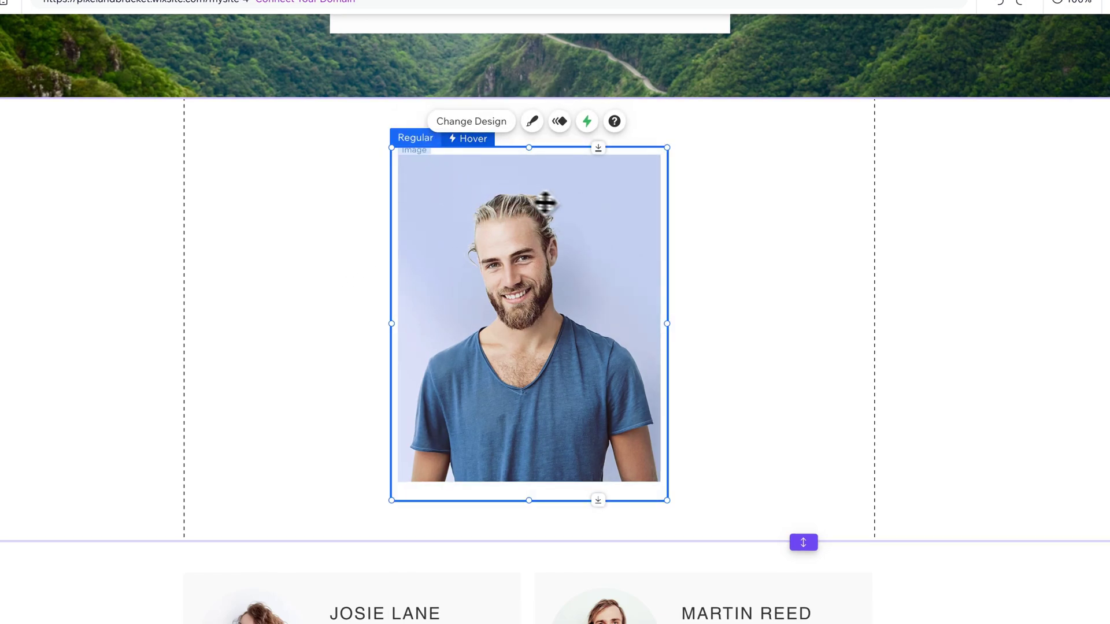
{"action": "left_click", "coordinate": [572, 208]}
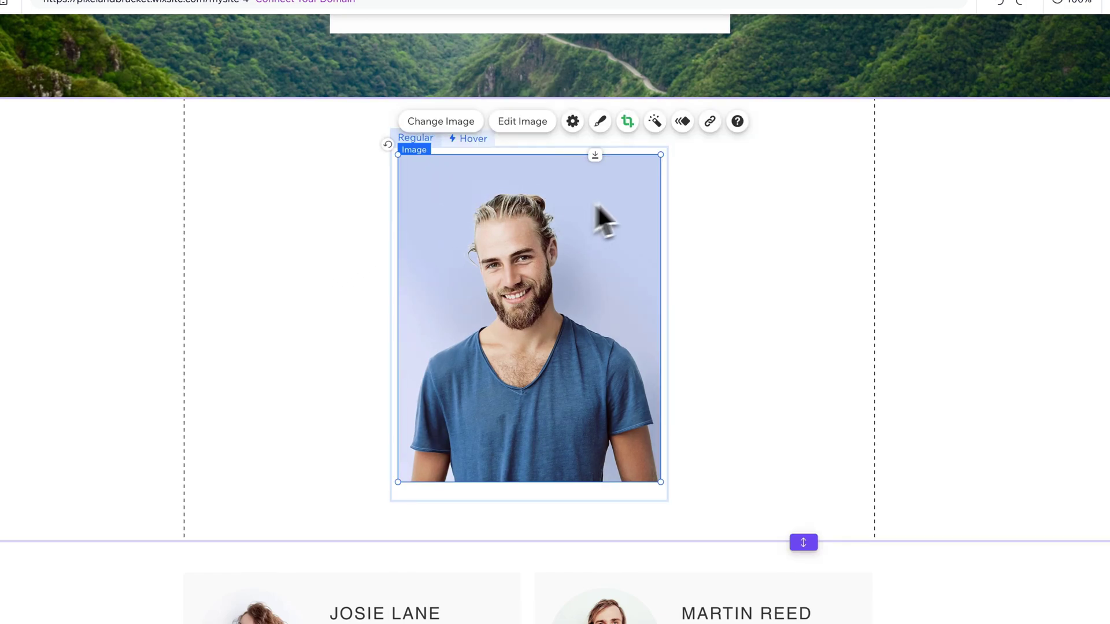
{"action": "left_click", "coordinate": [667, 505]}
{"action": "left_click", "coordinate": [627, 460]}
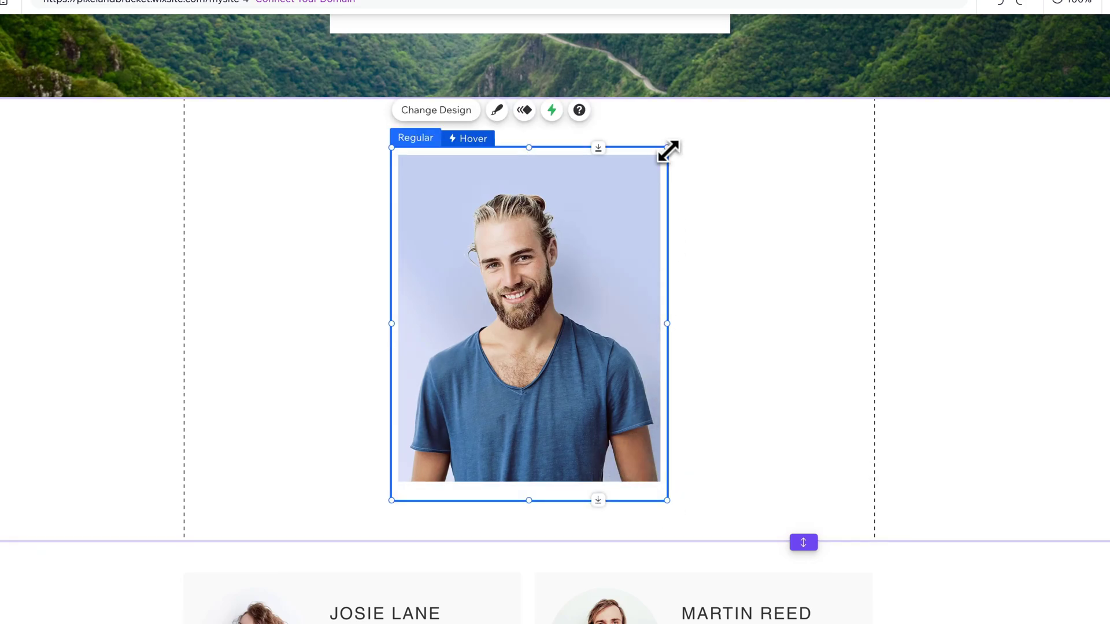
{"action": "left_click_drag", "start_coordinate": [668, 149], "coordinate": [657, 164]}
{"action": "left_click_drag", "start_coordinate": [390, 502], "coordinate": [405, 473]}
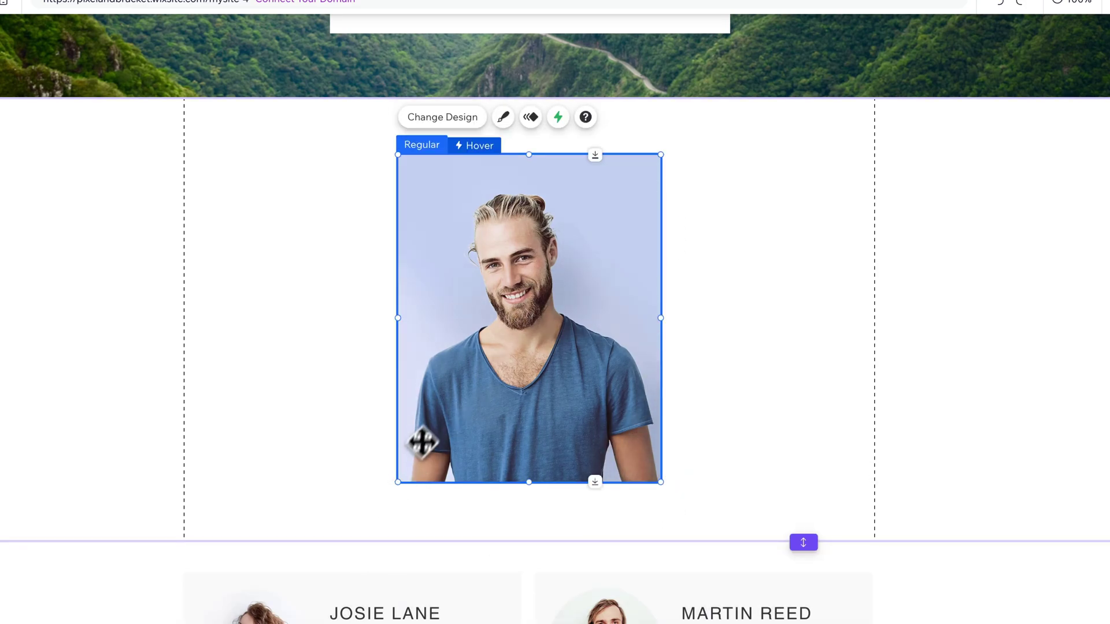
Give the box's hover state a Grow effect customized to 105% from the centre.
{"action": "left_click", "coordinate": [476, 149]}
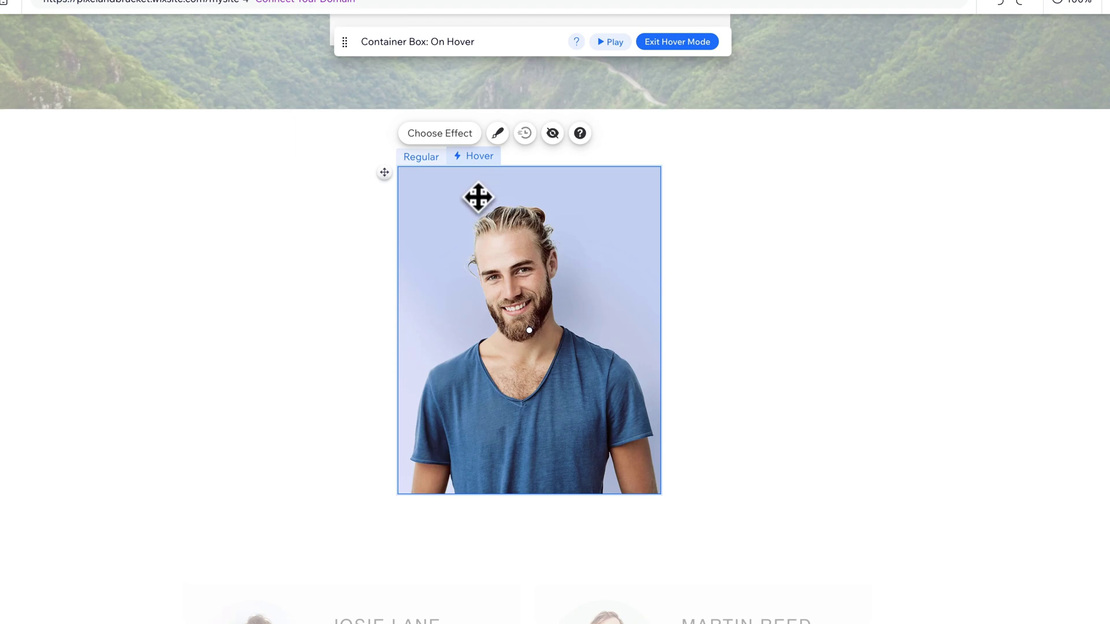
{"action": "left_click", "coordinate": [444, 138]}
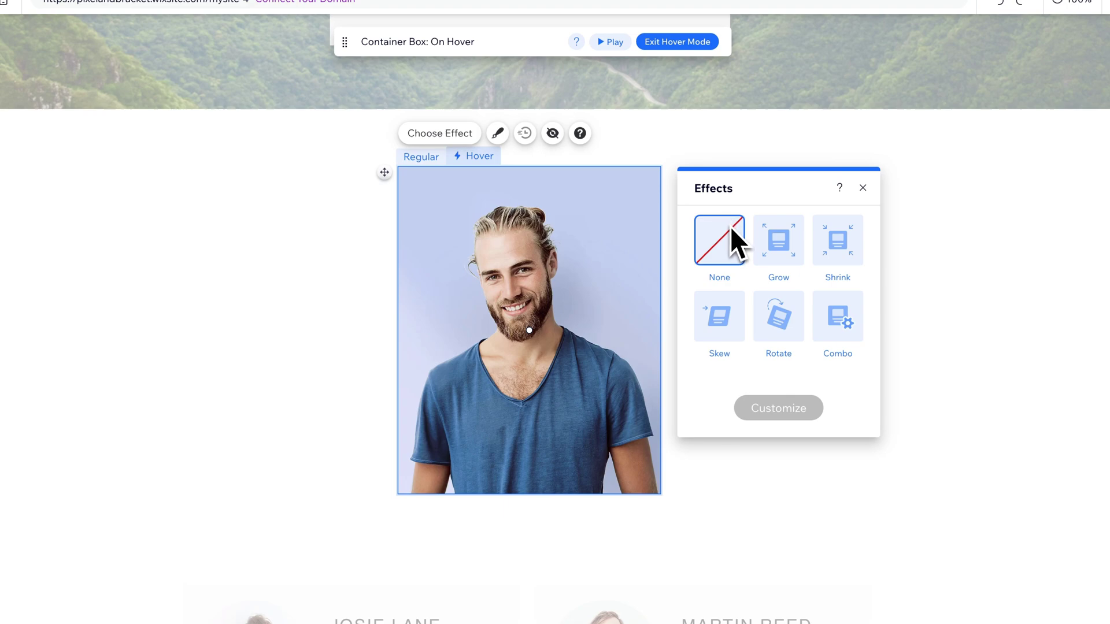
{"action": "left_click", "coordinate": [781, 237]}
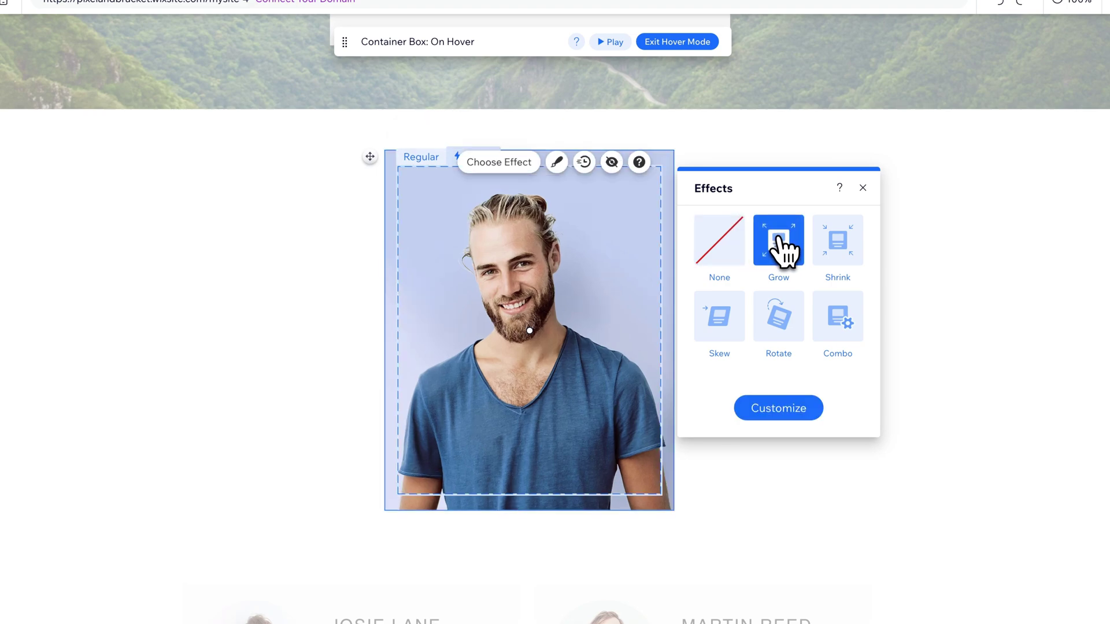
{"action": "left_click", "coordinate": [793, 411]}
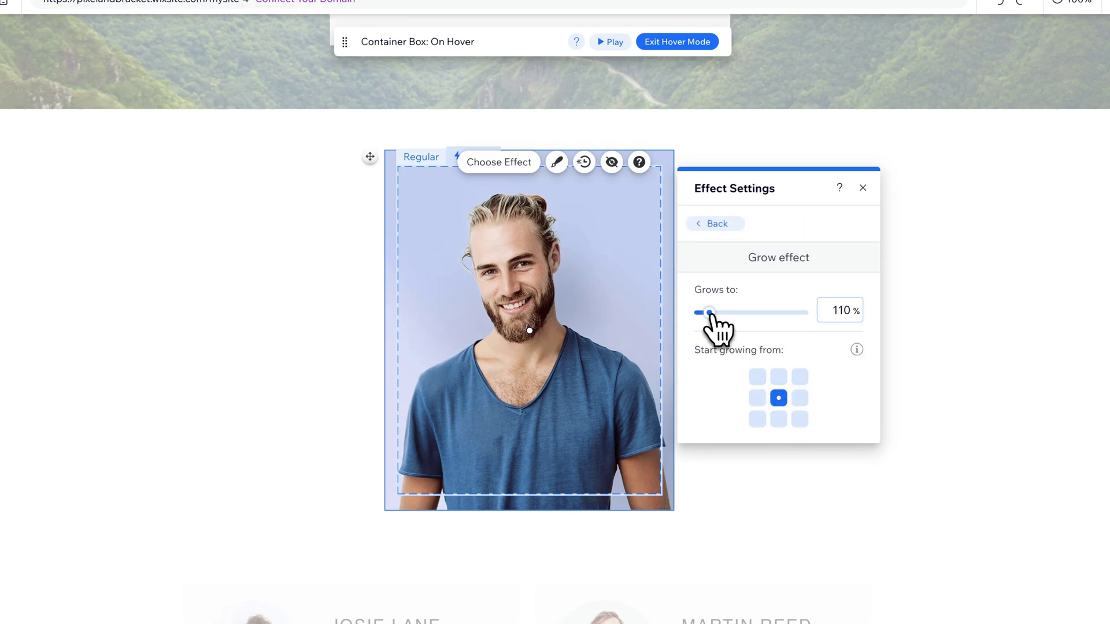
{"action": "left_click_drag", "start_coordinate": [710, 314], "coordinate": [700, 322]}
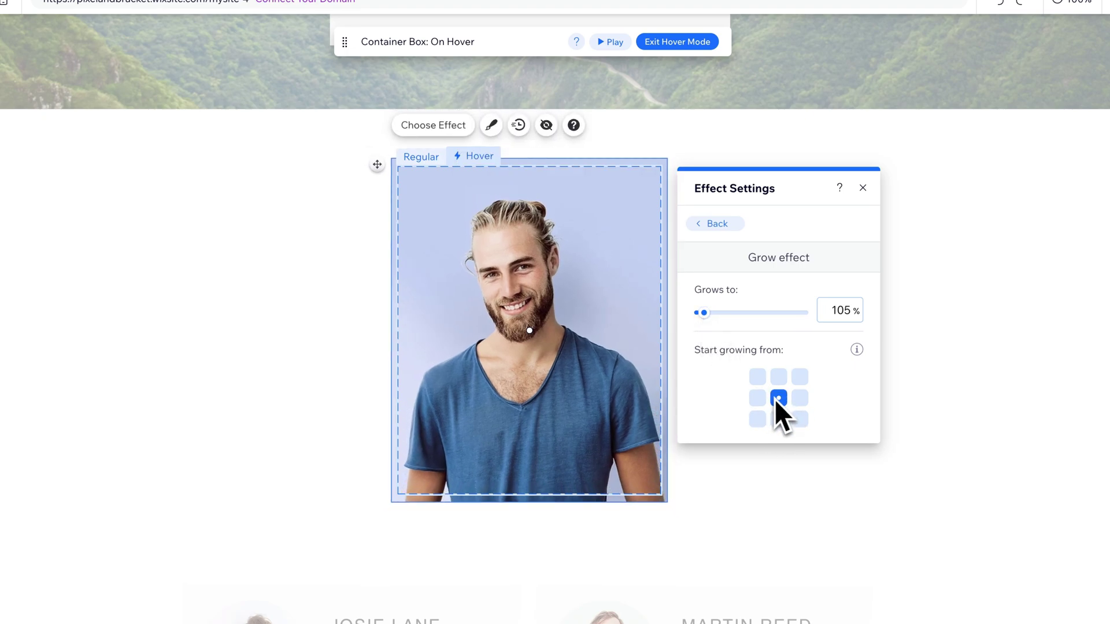
{"action": "left_click", "coordinate": [721, 225]}
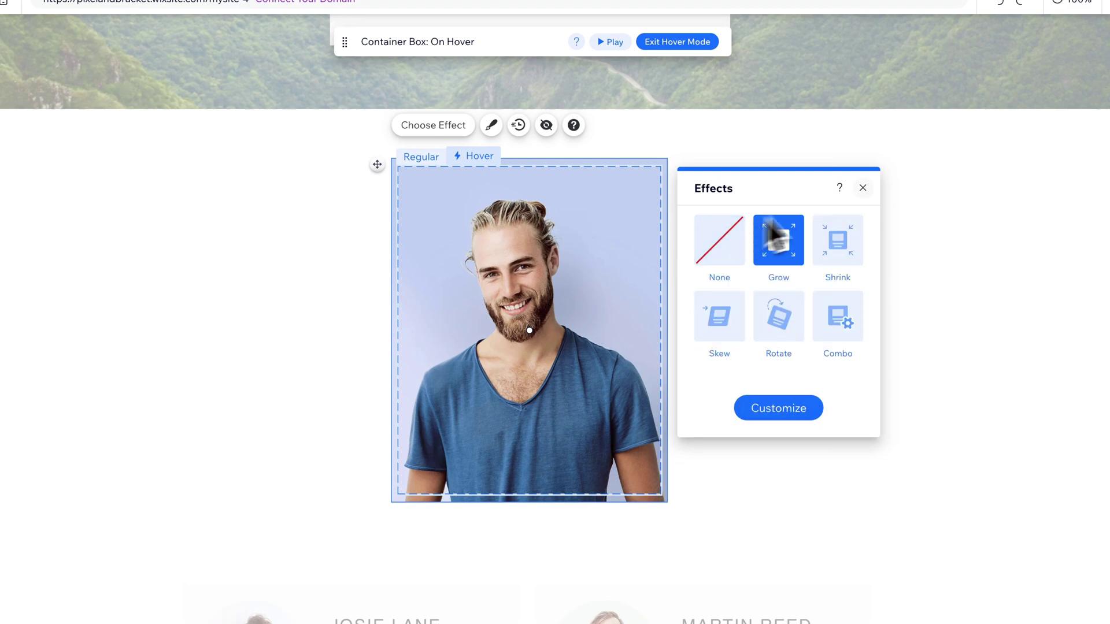
{"action": "left_click", "coordinate": [830, 273]}
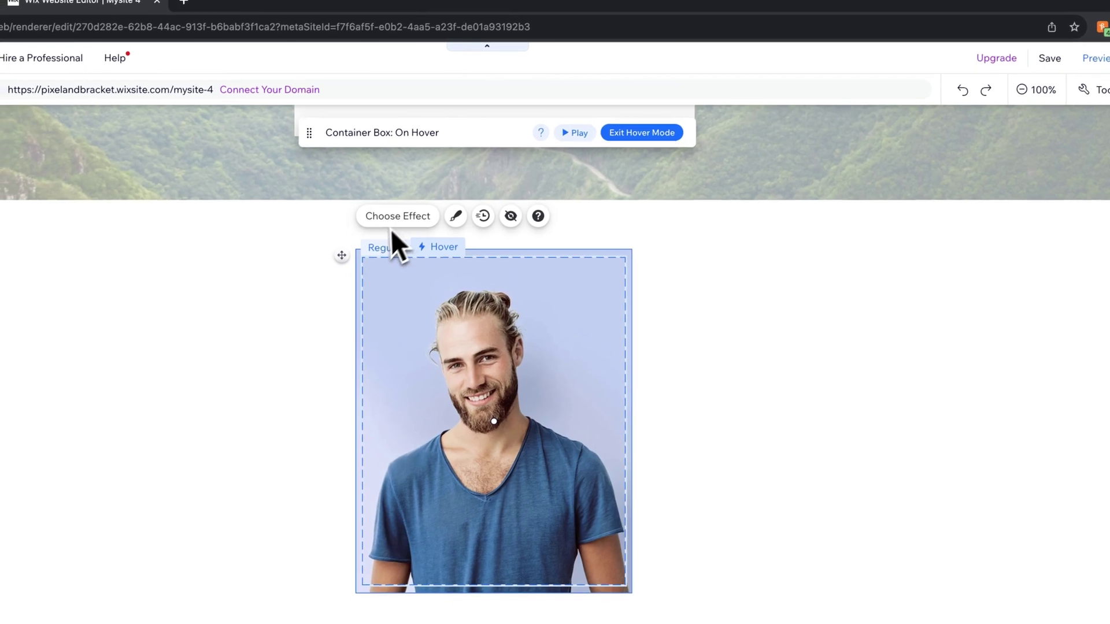
Compare the box's Hover and Regular states, finishing on Regular.
{"action": "left_click", "coordinate": [401, 247]}
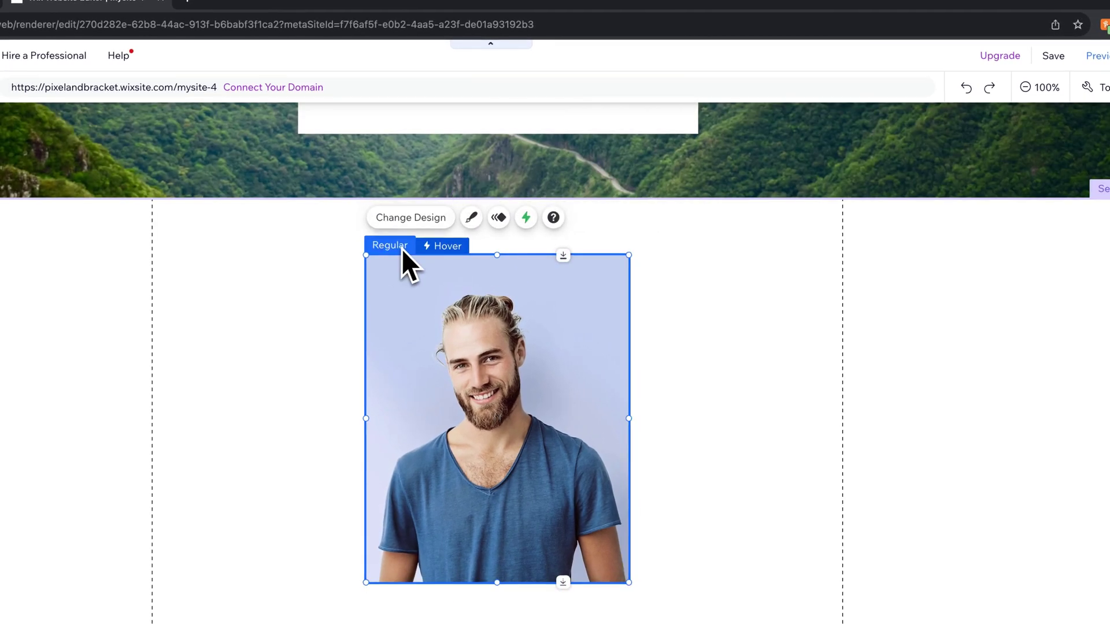
{"action": "left_click", "coordinate": [445, 248]}
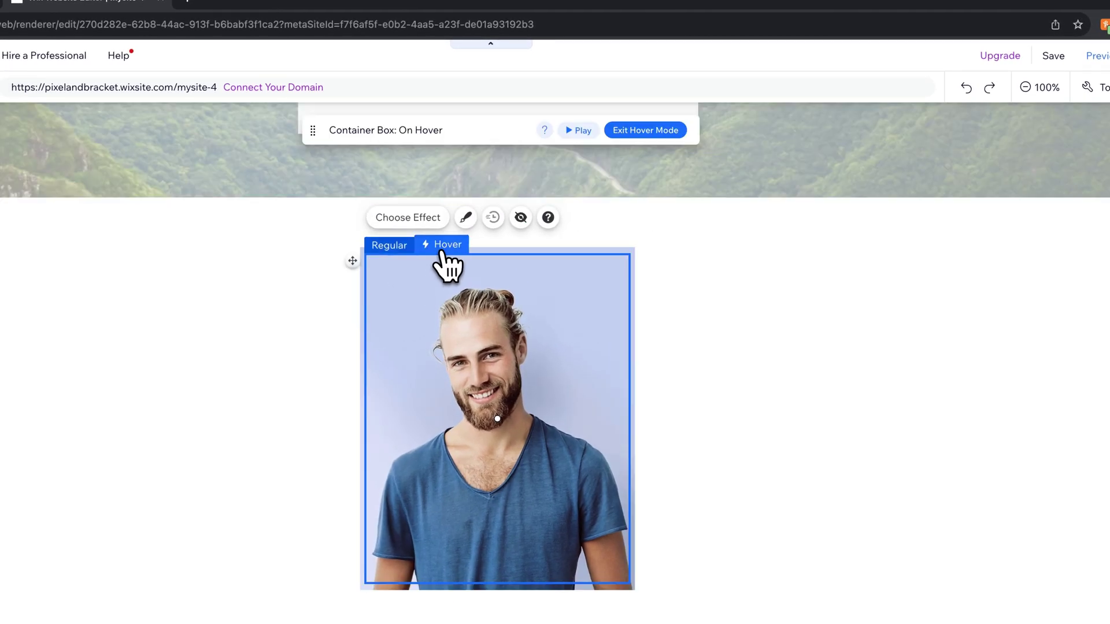
{"action": "left_click", "coordinate": [404, 249]}
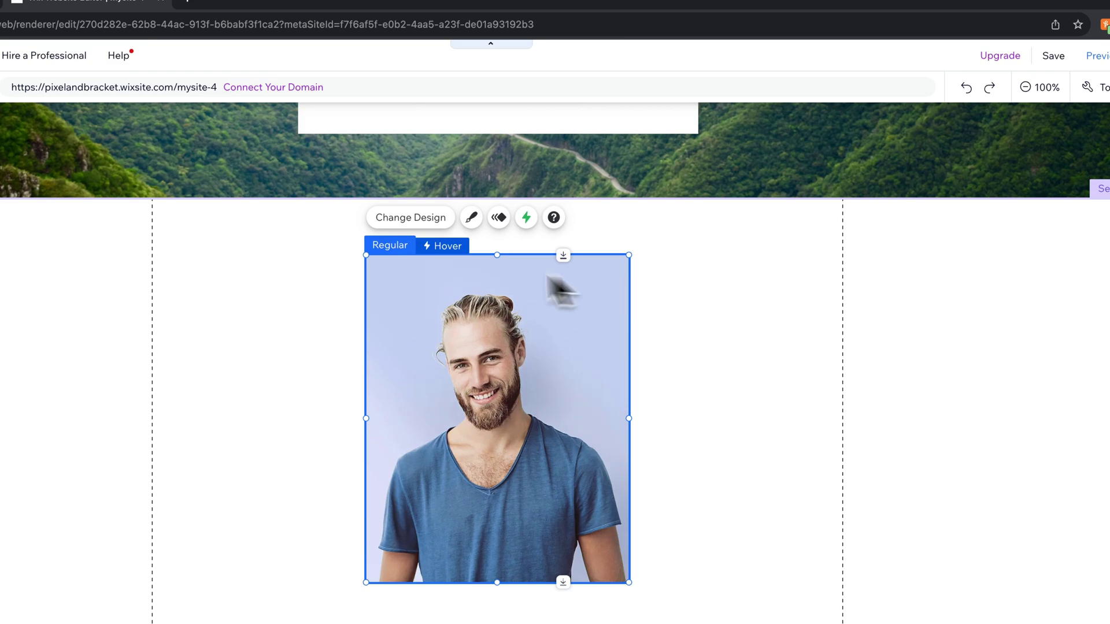
{"action": "left_click", "coordinate": [441, 249]}
{"action": "left_click", "coordinate": [406, 250]}
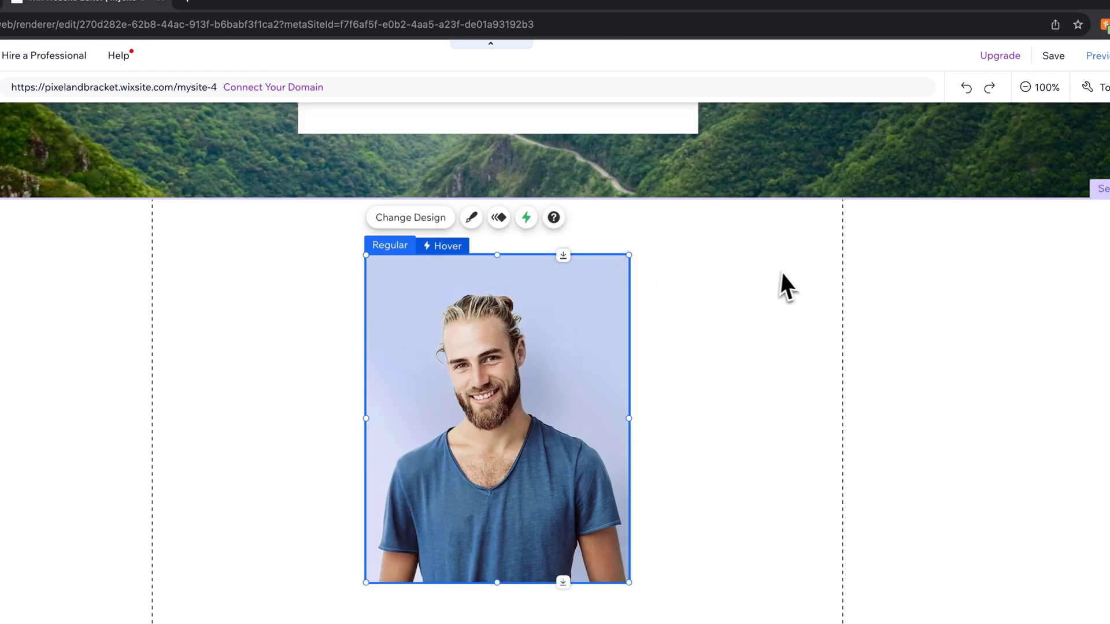
{"action": "left_click", "coordinate": [837, 268]}
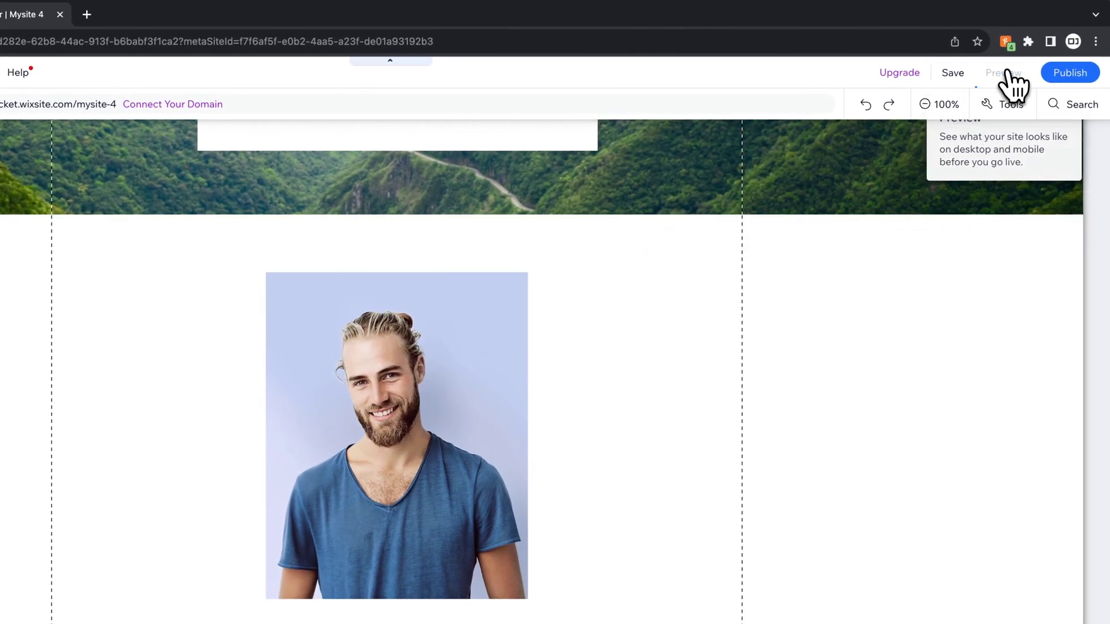
{"action": "left_click", "coordinate": [1009, 74]}
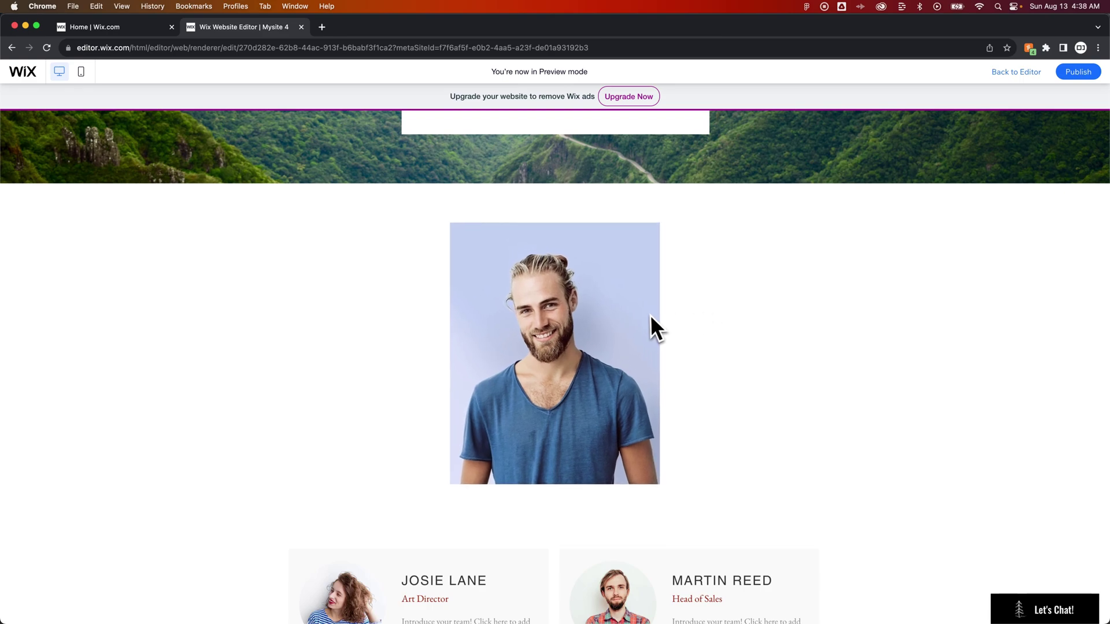
{"action": "left_click", "coordinate": [1026, 74]}
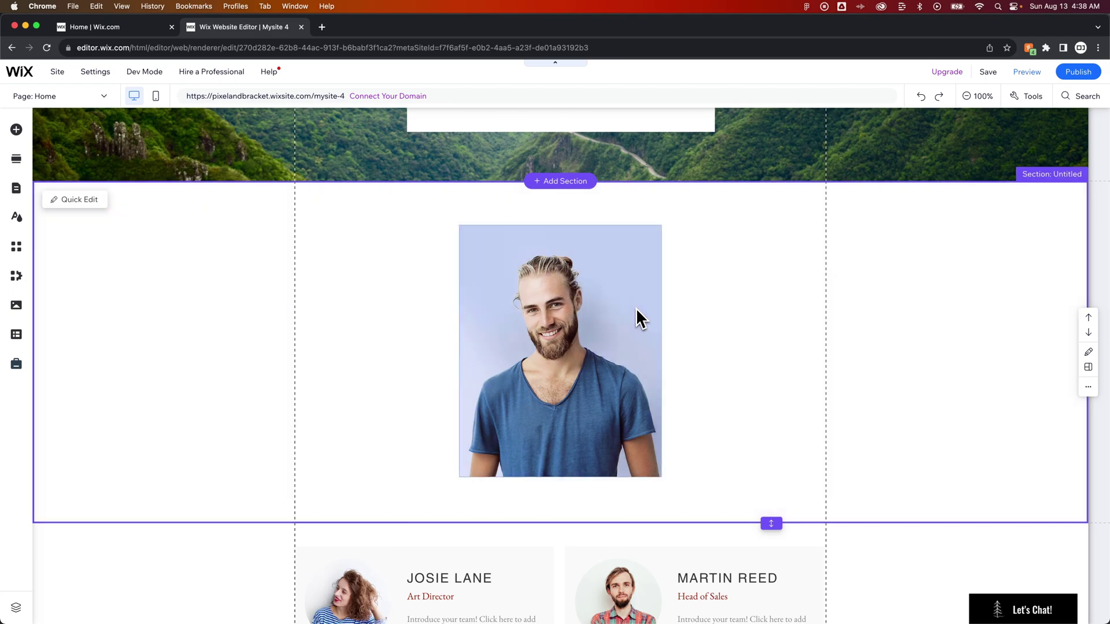
Select the portrait image and set a Page link to Shipping & Returns.
{"action": "left_click", "coordinate": [578, 308]}
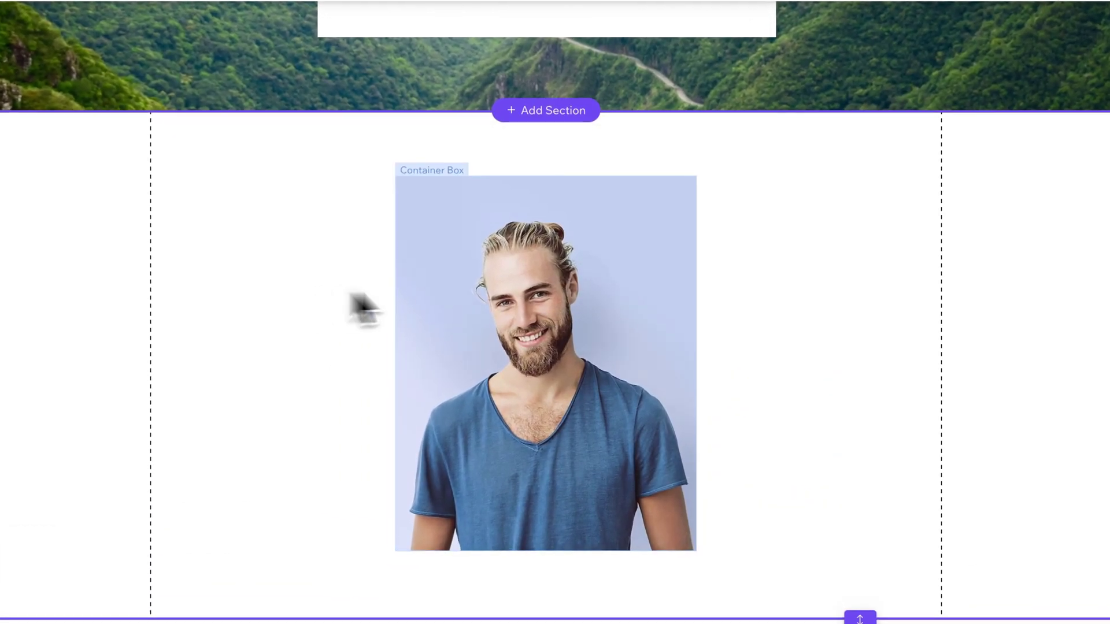
{"action": "left_click", "coordinate": [567, 293]}
{"action": "left_click", "coordinate": [534, 228]}
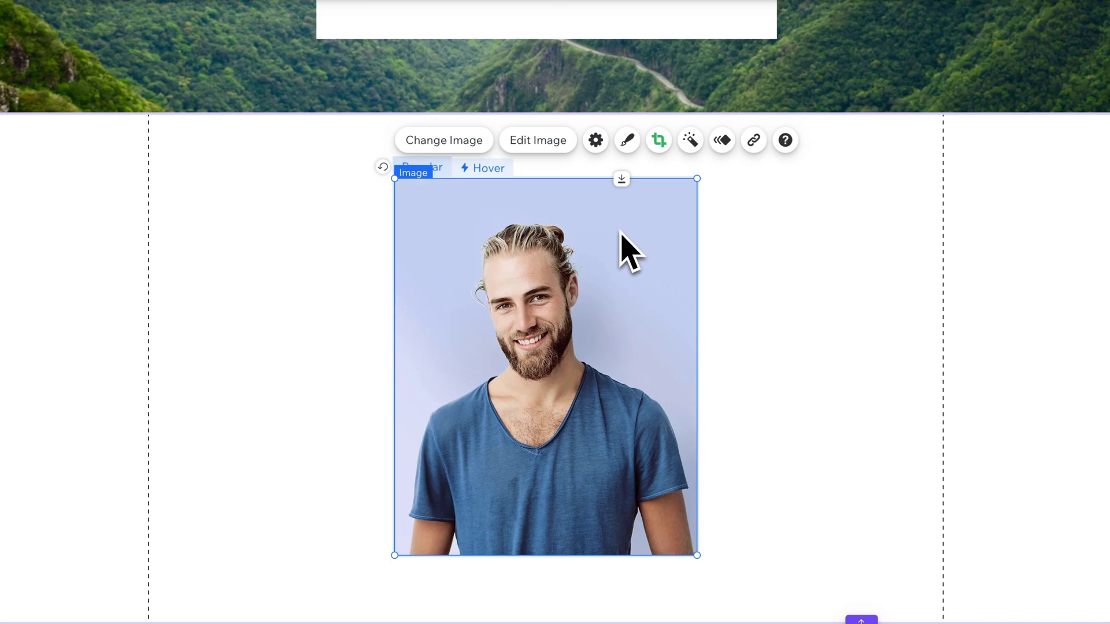
{"action": "left_click", "coordinate": [754, 141]}
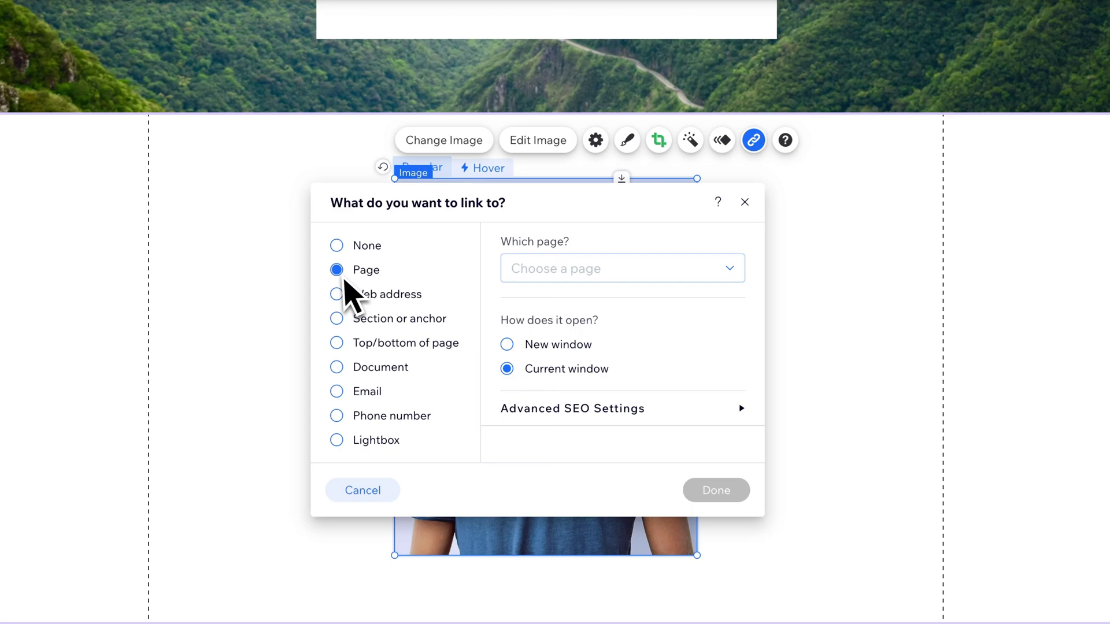
{"action": "left_click", "coordinate": [559, 272]}
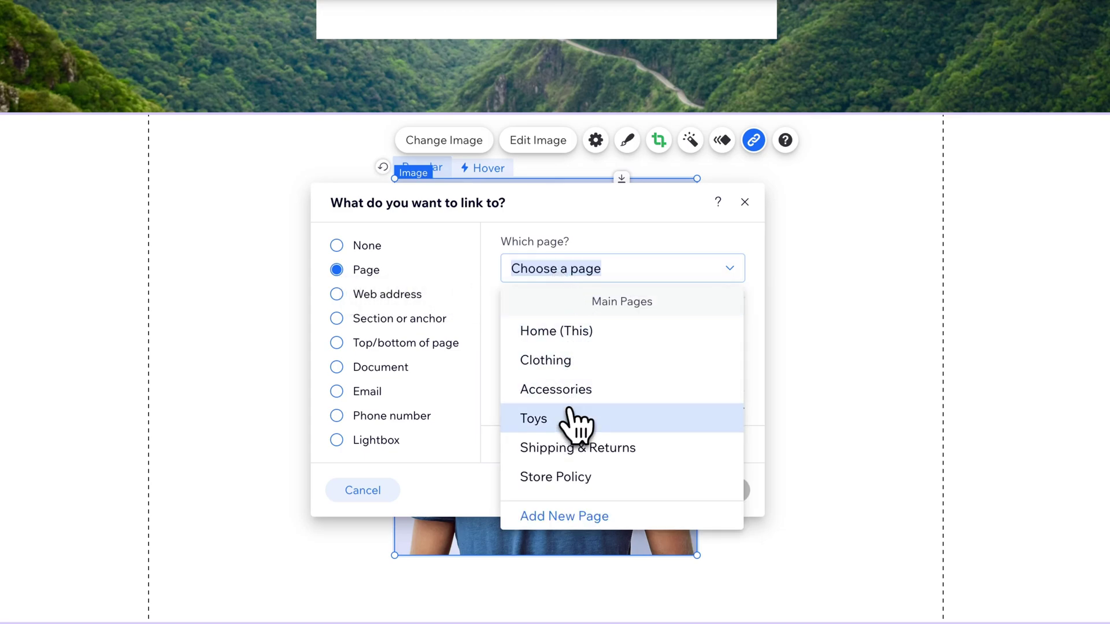
{"action": "left_click", "coordinate": [587, 452]}
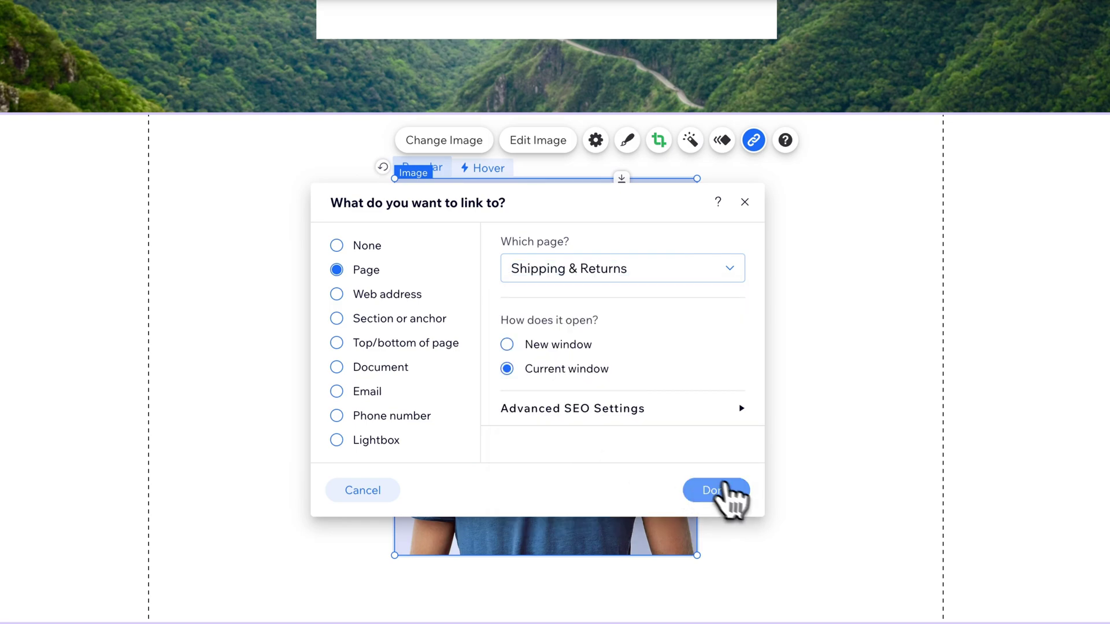
{"action": "left_click", "coordinate": [731, 494]}
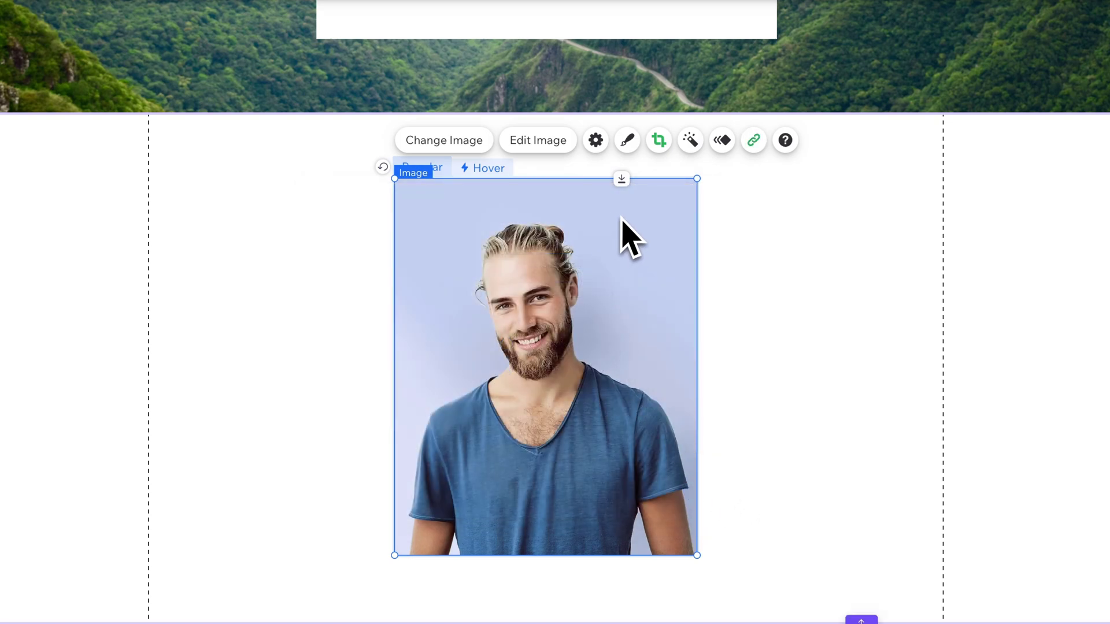
{"action": "left_click", "coordinate": [491, 168]}
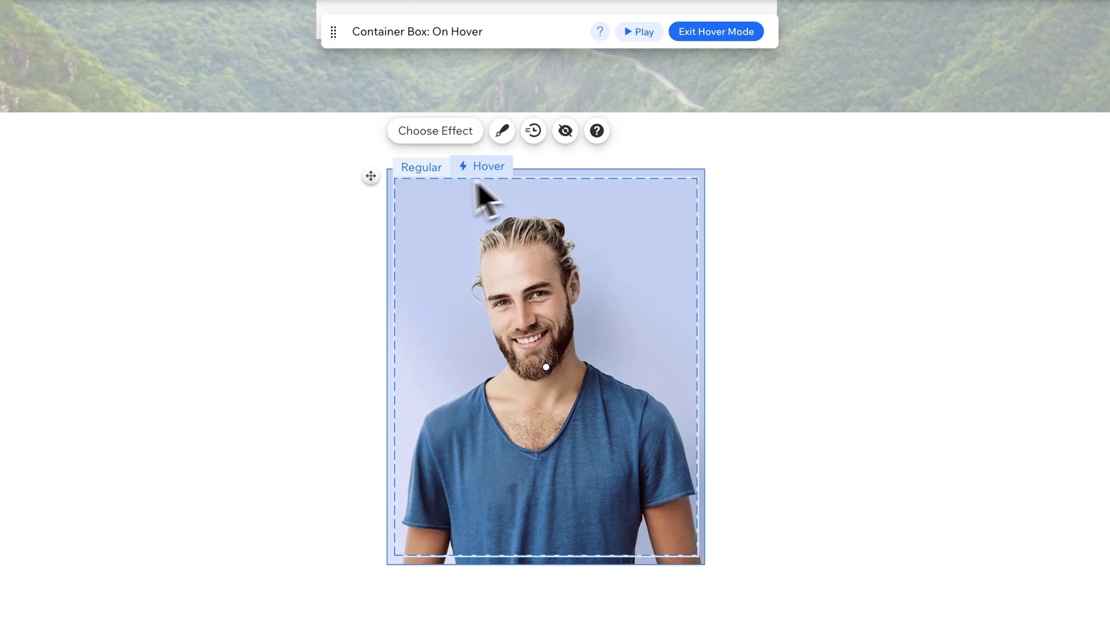
{"action": "left_click", "coordinate": [416, 169]}
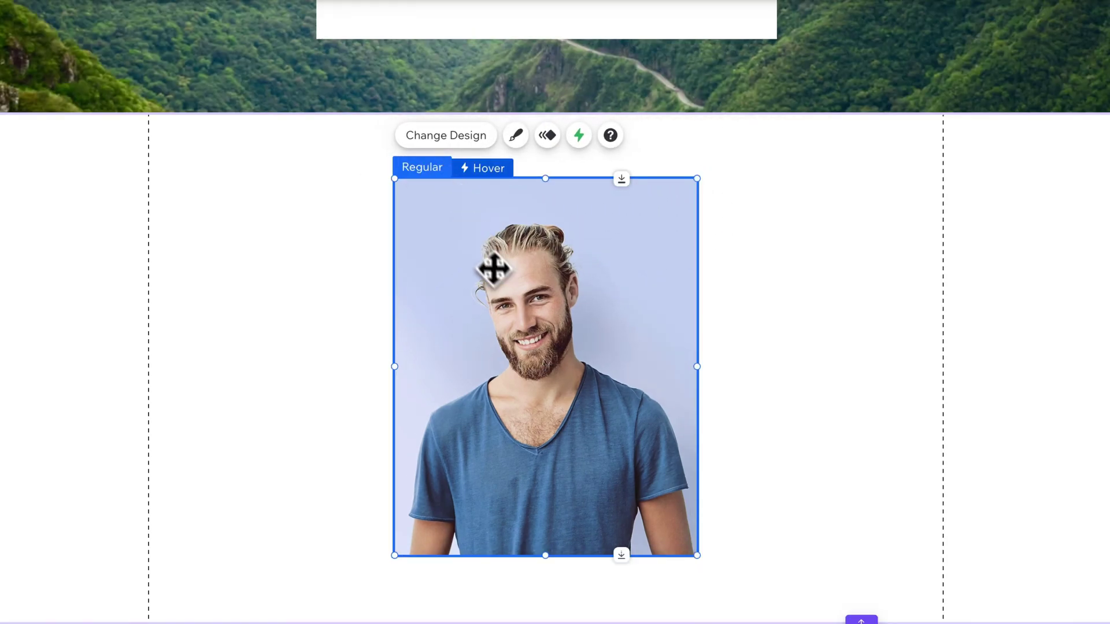
{"action": "left_click", "coordinate": [487, 235]}
{"action": "double_click", "coordinate": [507, 237]}
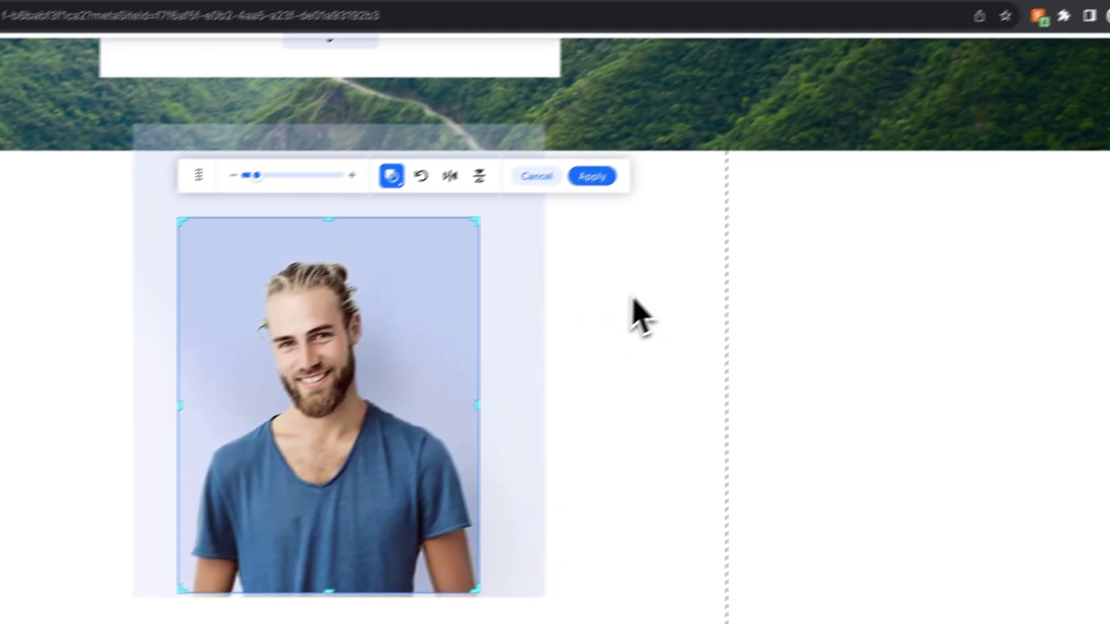
{"action": "left_click", "coordinate": [850, 203]}
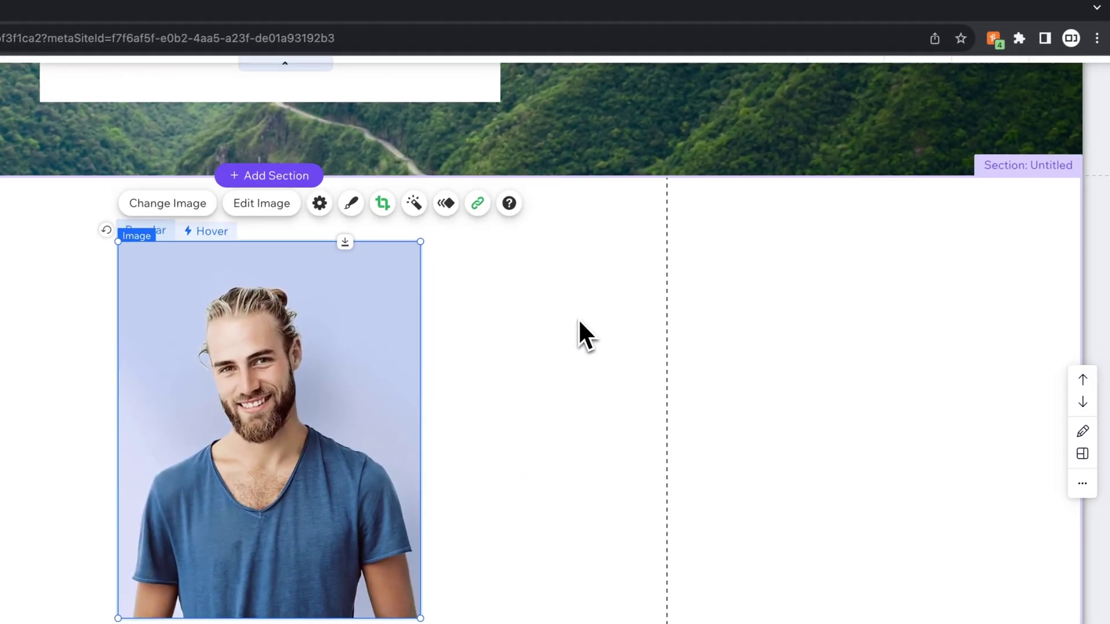
Preview the site, click the portrait to reach Shipping & Returns, then return to the editor.
{"action": "left_click", "coordinate": [821, 129]}
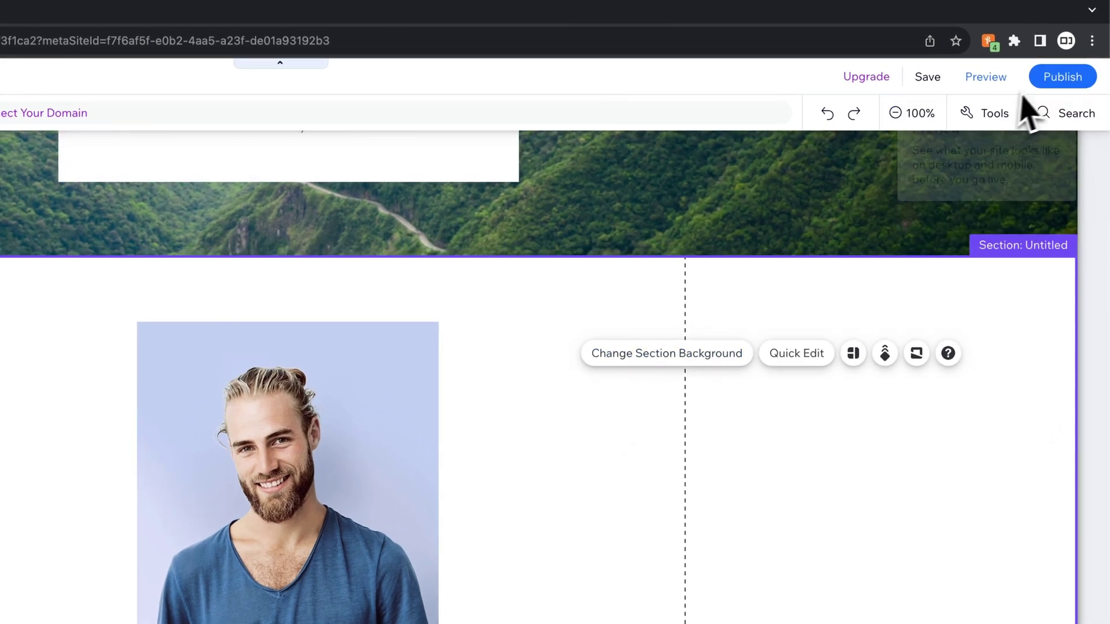
{"action": "left_click", "coordinate": [1002, 82]}
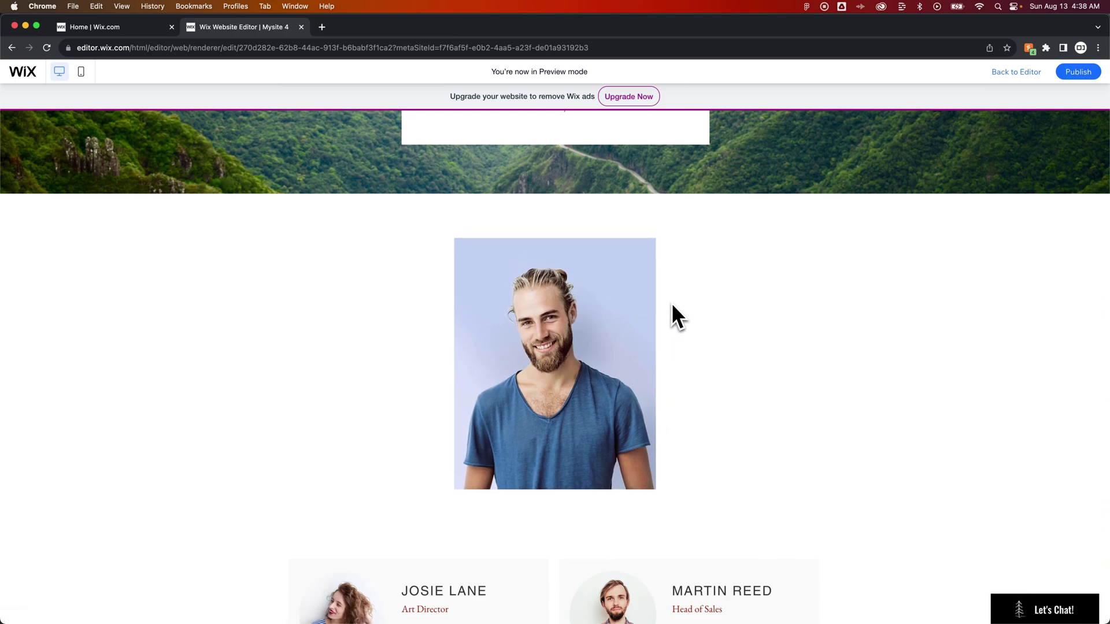
{"action": "left_click", "coordinate": [639, 314]}
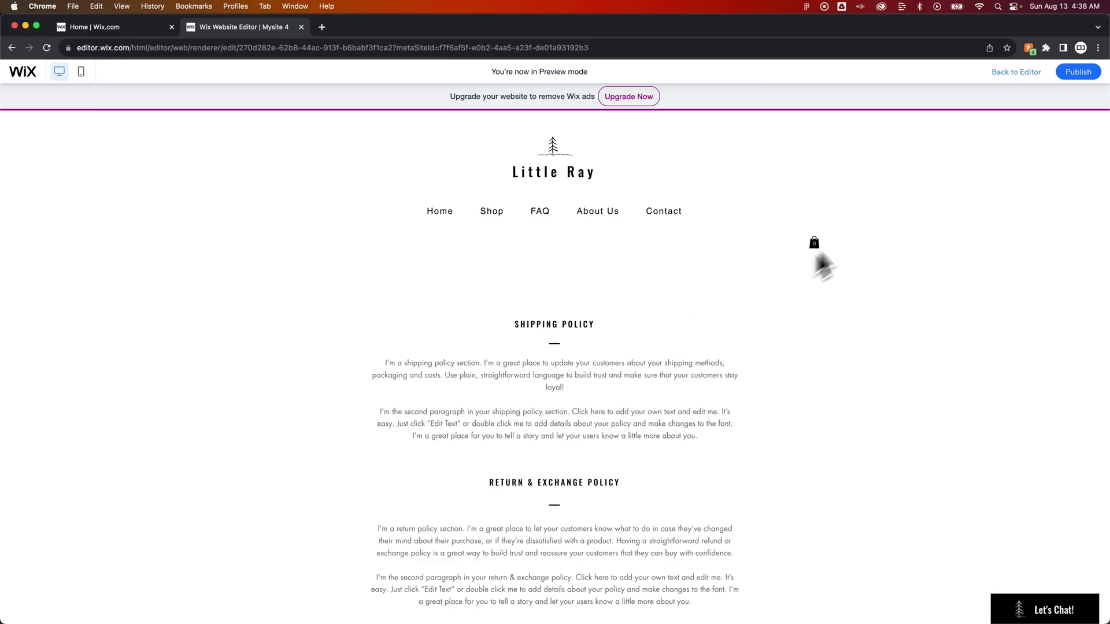
{"action": "left_click", "coordinate": [1017, 75]}
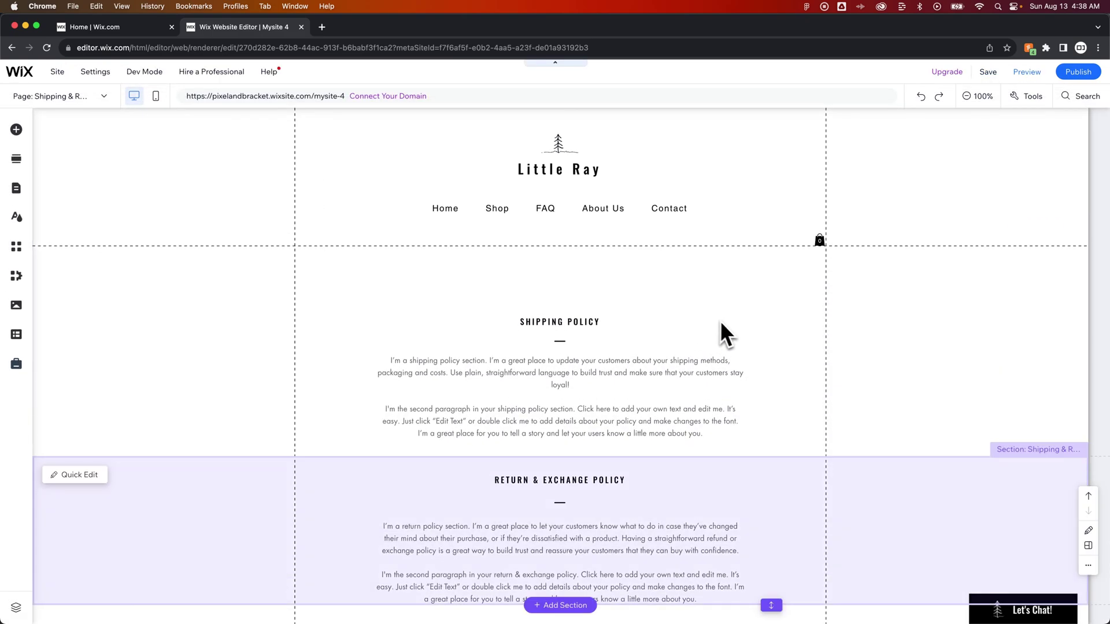
Switch the canvas to the Home page from the Pages list and preview it.
{"action": "double_click", "coordinate": [443, 208]}
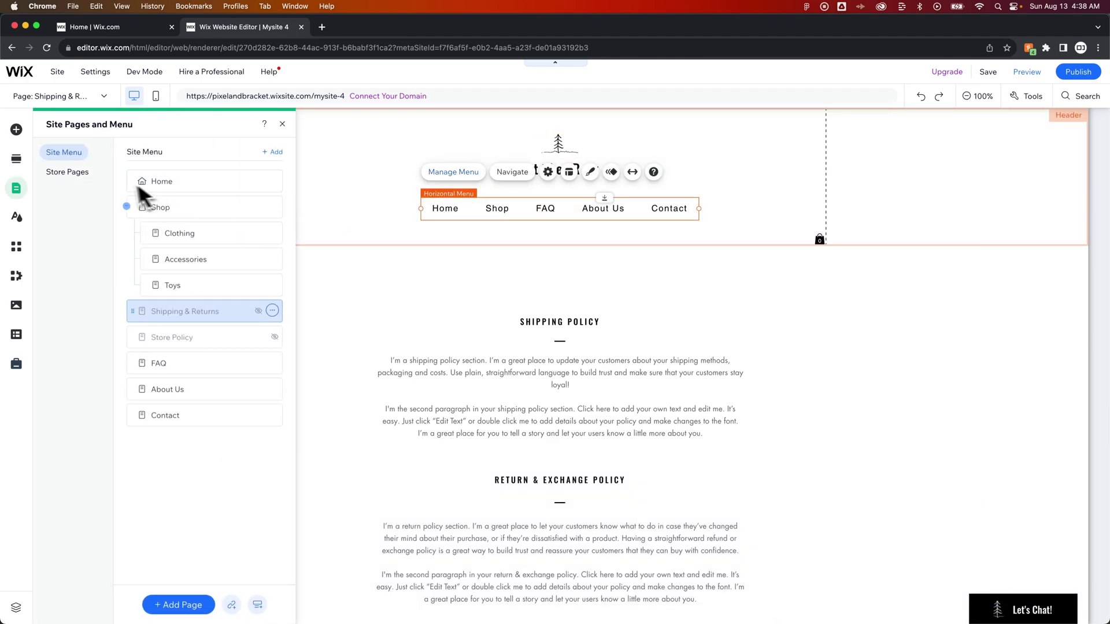
{"action": "left_click", "coordinate": [168, 182]}
{"action": "scroll", "coordinate": [788, 463], "scroll_direction": "down", "scroll_amount": 4}
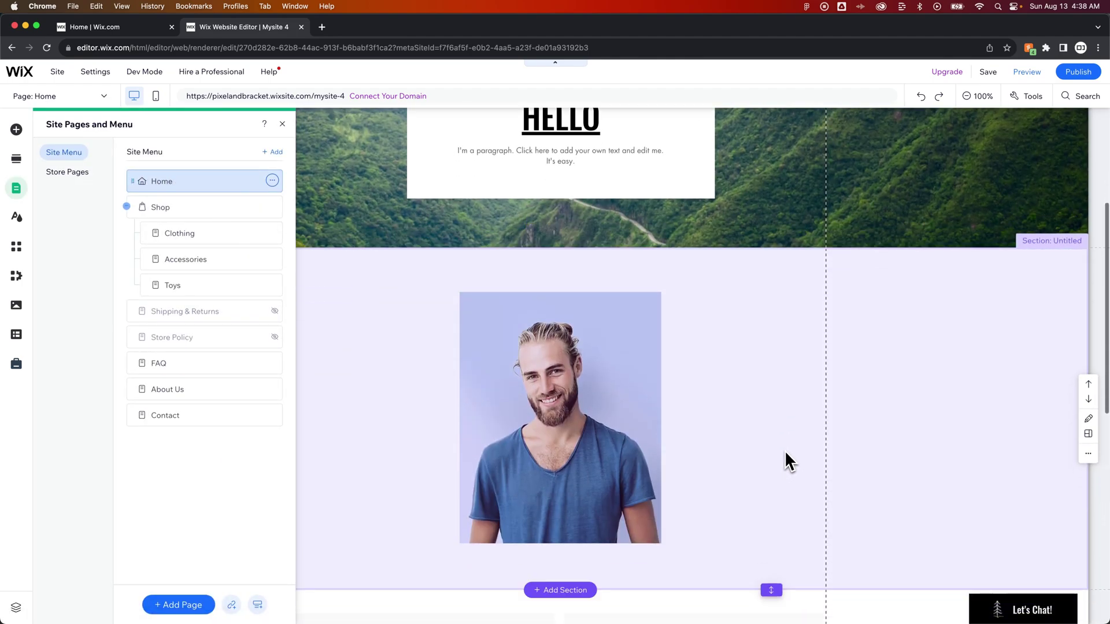
{"action": "left_click", "coordinate": [788, 463]}
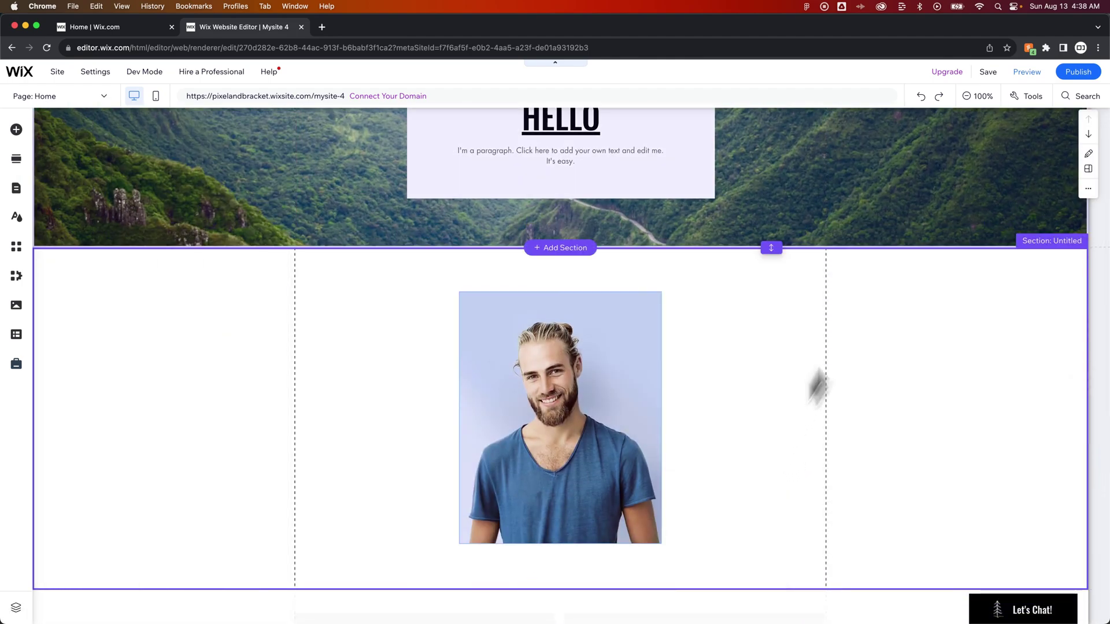
{"action": "left_click", "coordinate": [1038, 72]}
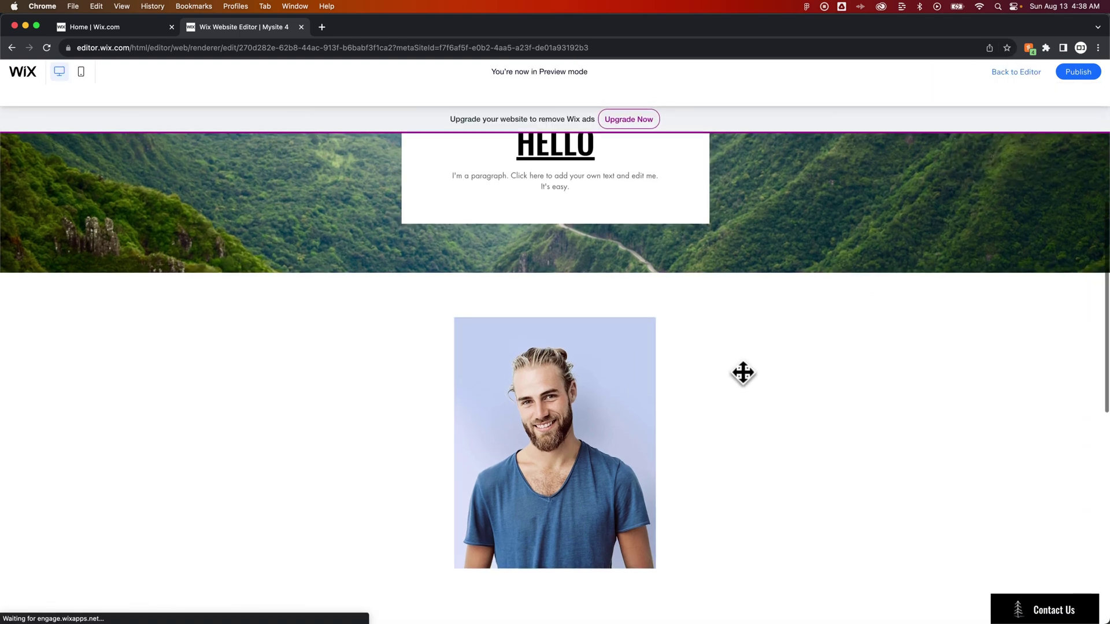